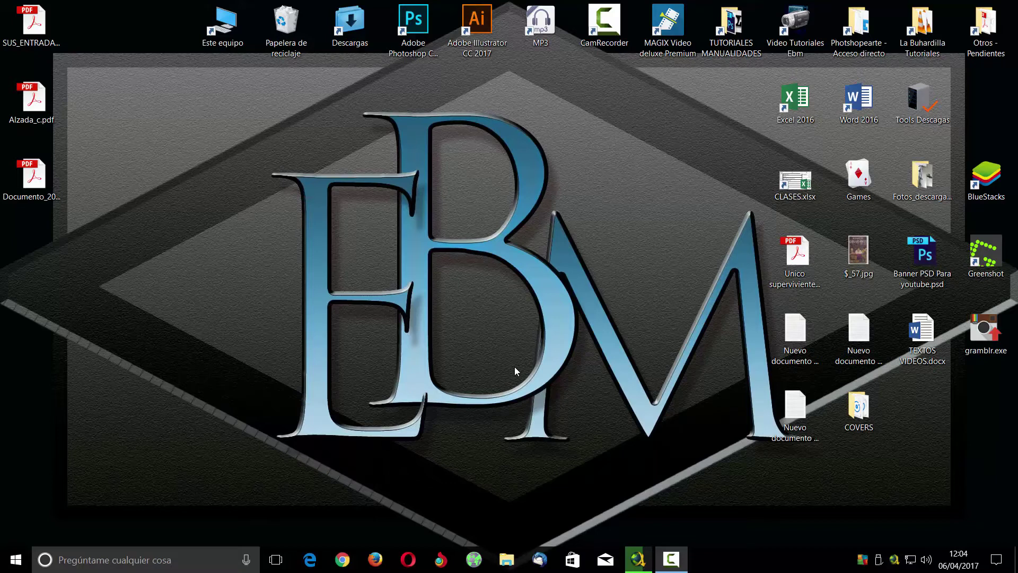
# Step: Look through the list of installed apps in the Start menu
pyautogui.click(6, 559)
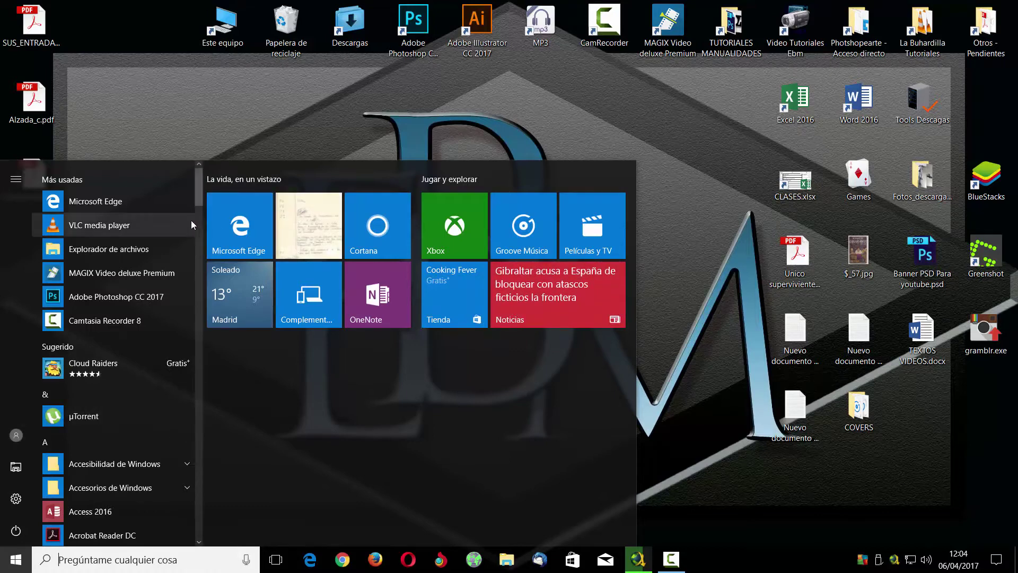
pyautogui.scroll(-5, 199, 220)
pyautogui.scroll(6, 196, 222)
pyautogui.scroll(-10, 188, 224)
pyautogui.moveTo(197, 245); pyautogui.dragTo(154, 174)
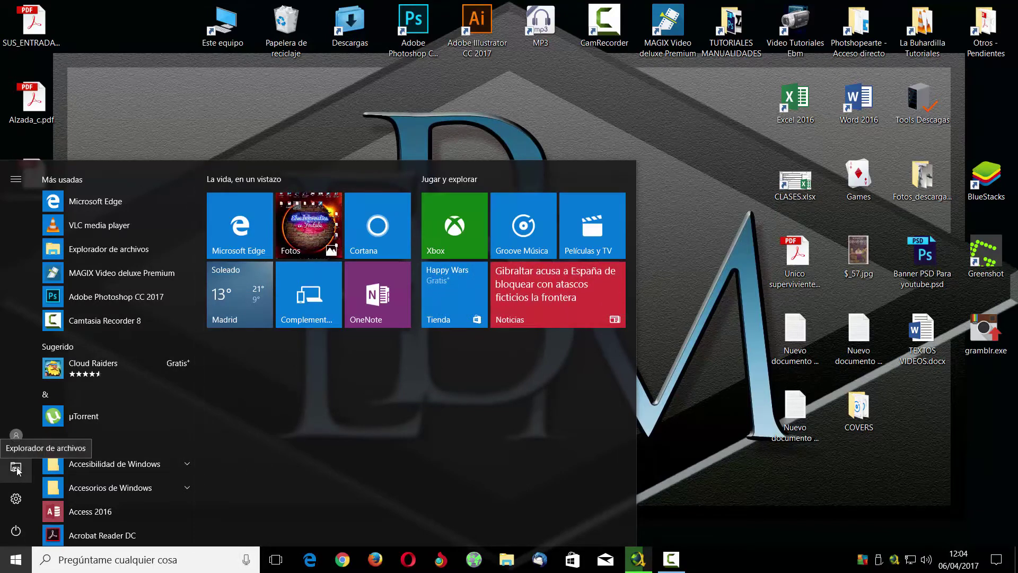
# Step: Open Windows Settings and go to the Pantalla page of the Sistema category
pyautogui.click(15, 500)
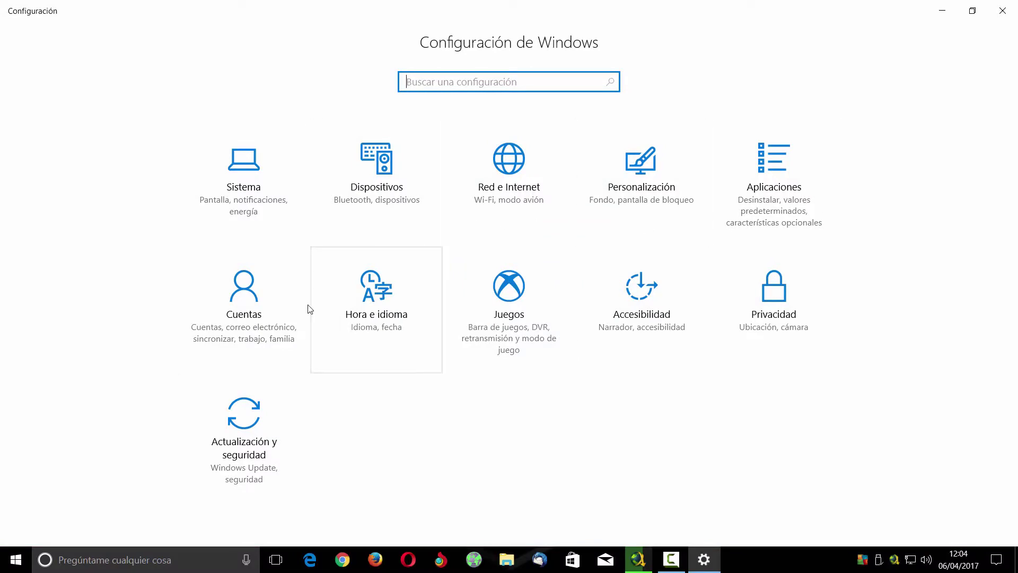
pyautogui.click(255, 183)
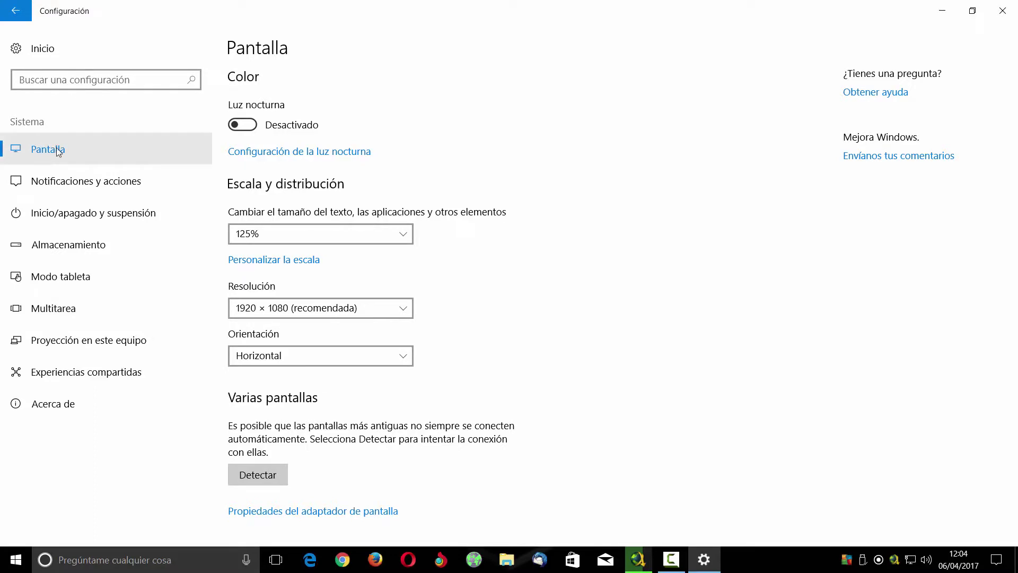
pyautogui.click(8, 9)
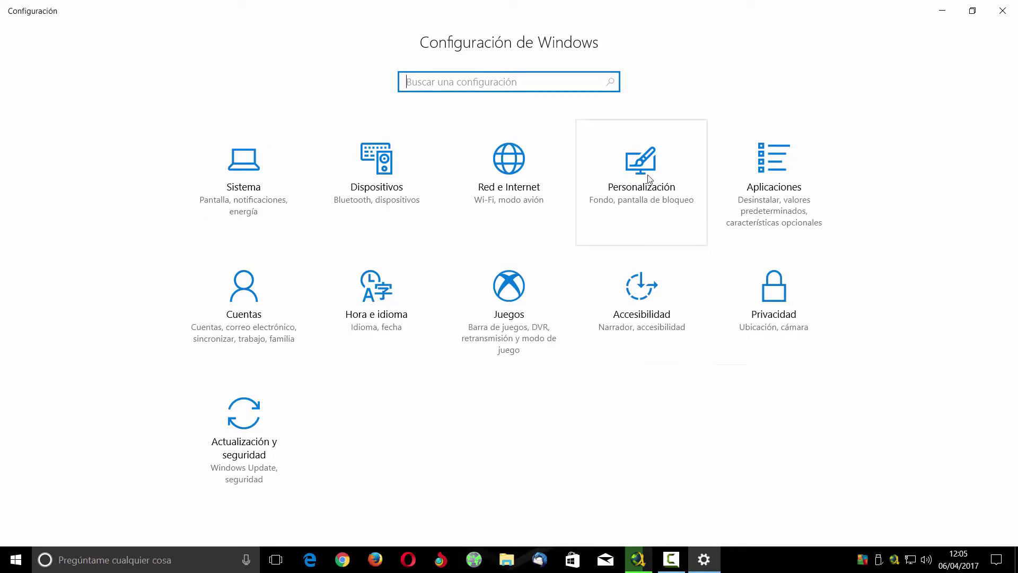
pyautogui.click(256, 162)
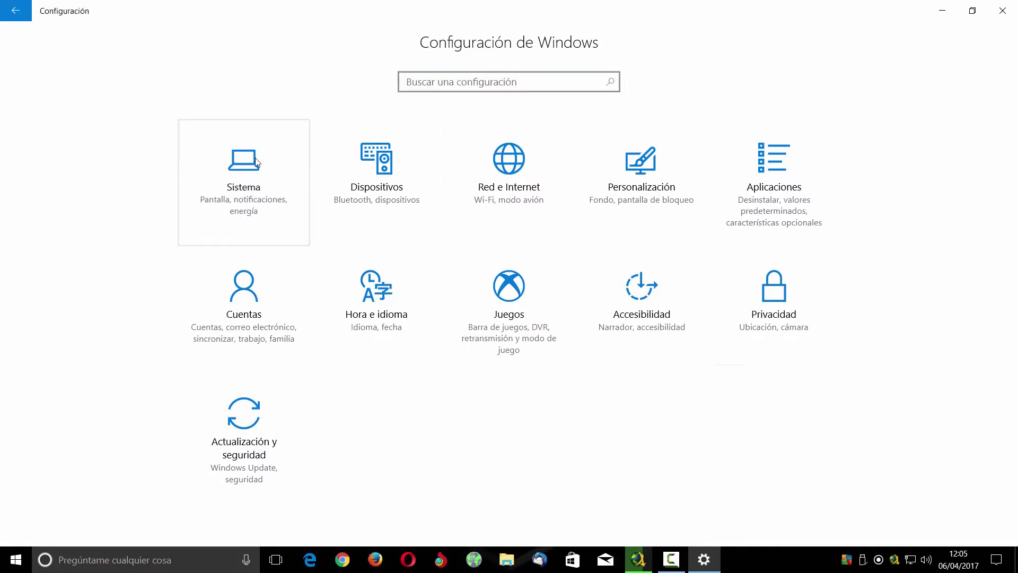
pyautogui.click(12, 13)
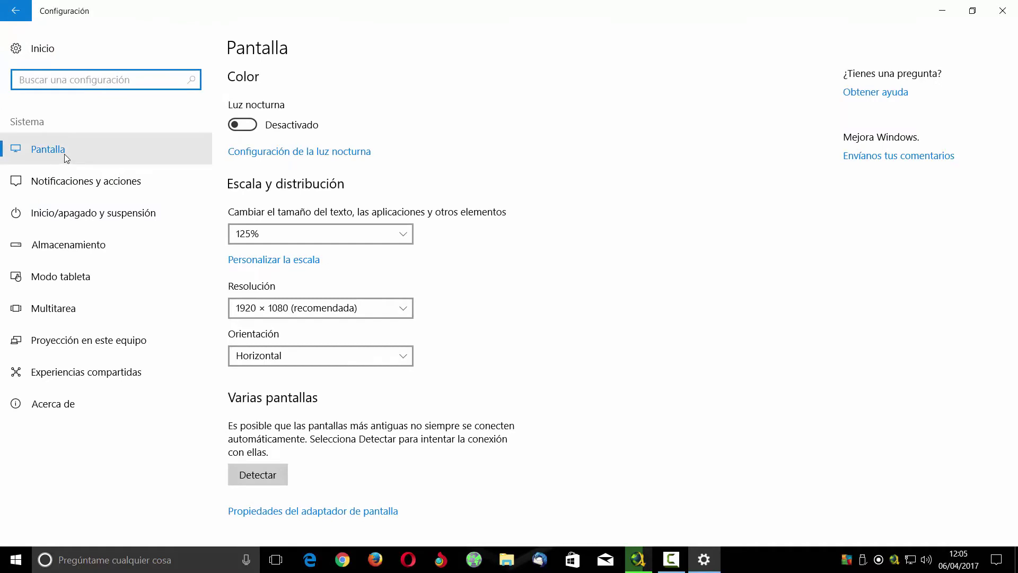
# Step: Turn on Luz nocturna and adjust the night color temperature in its settings
pyautogui.scroll(-1, 523, 314)
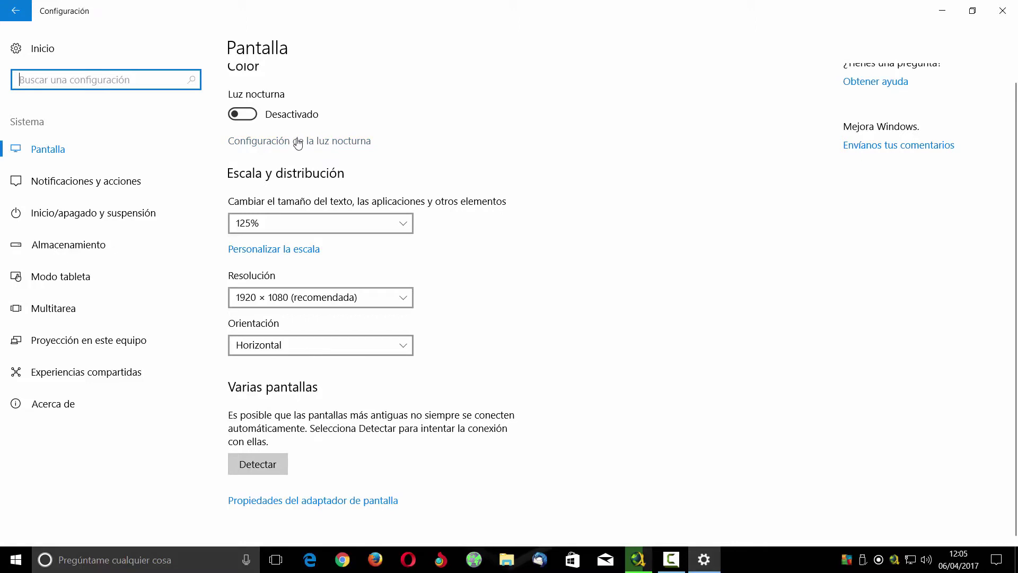
pyautogui.click(245, 114)
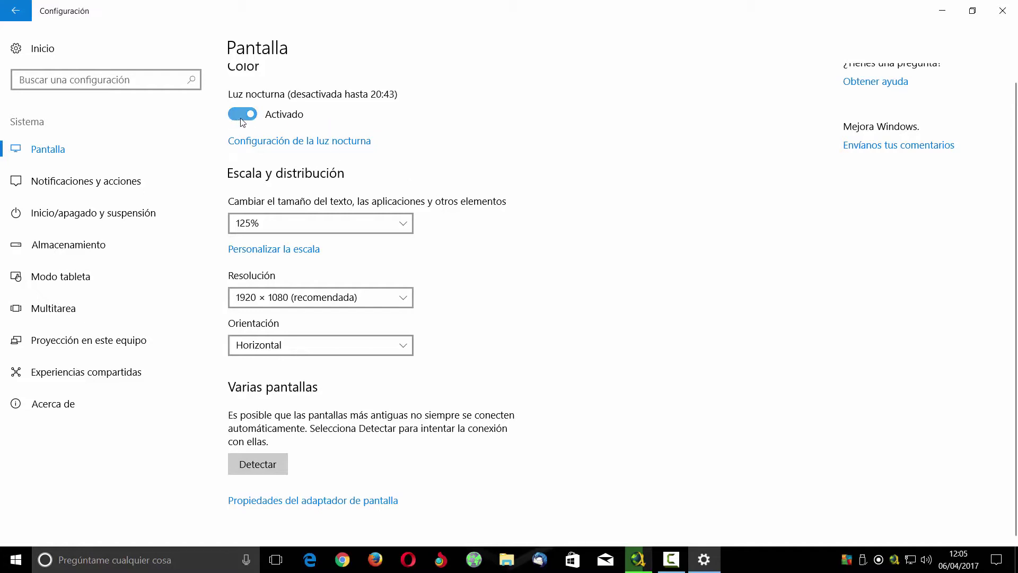
pyautogui.click(313, 144)
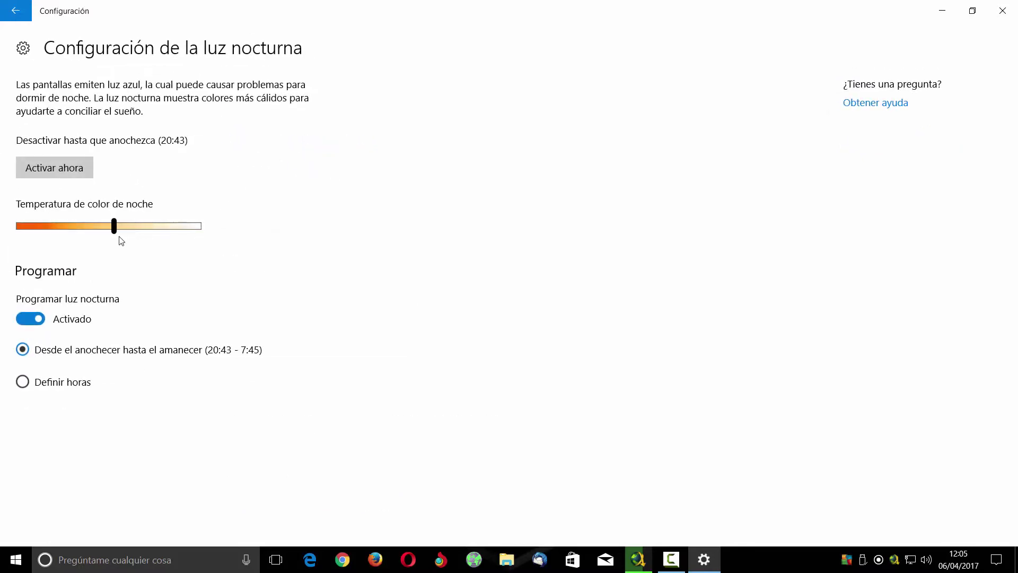
pyautogui.moveTo(115, 228)
pyautogui.mouseDown()
pyautogui.moveTo(125, 227)
pyautogui.moveTo(57, 227)
pyautogui.moveTo(128, 231)
pyautogui.moveTo(111, 234)
pyautogui.mouseUp()
pyautogui.click(16, 12)
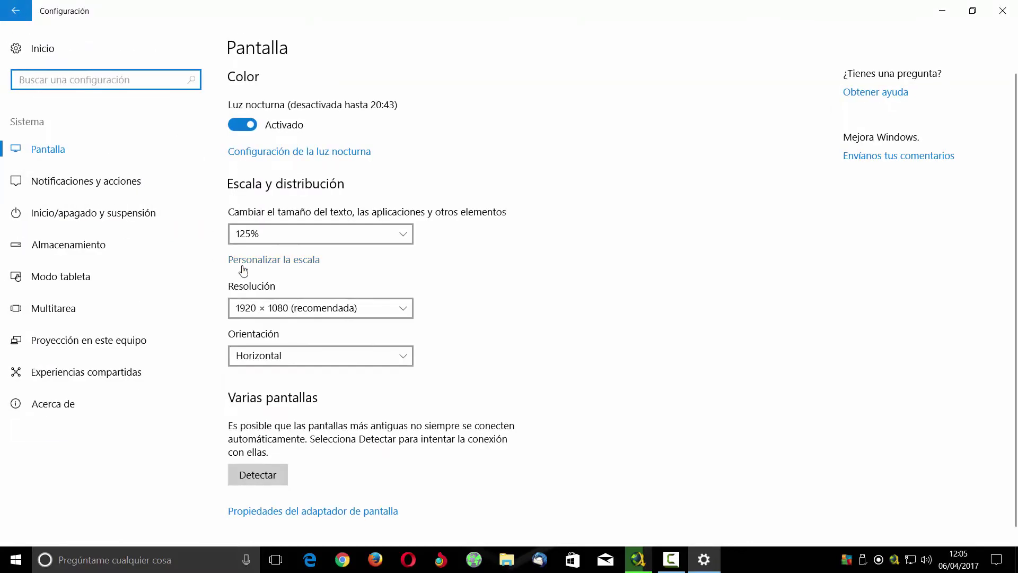
# Step: Review the notification options under Notificaciones y acciones, and the screen and sleep timeouts under Inicio/apagado y suspensión
pyautogui.click(111, 181)
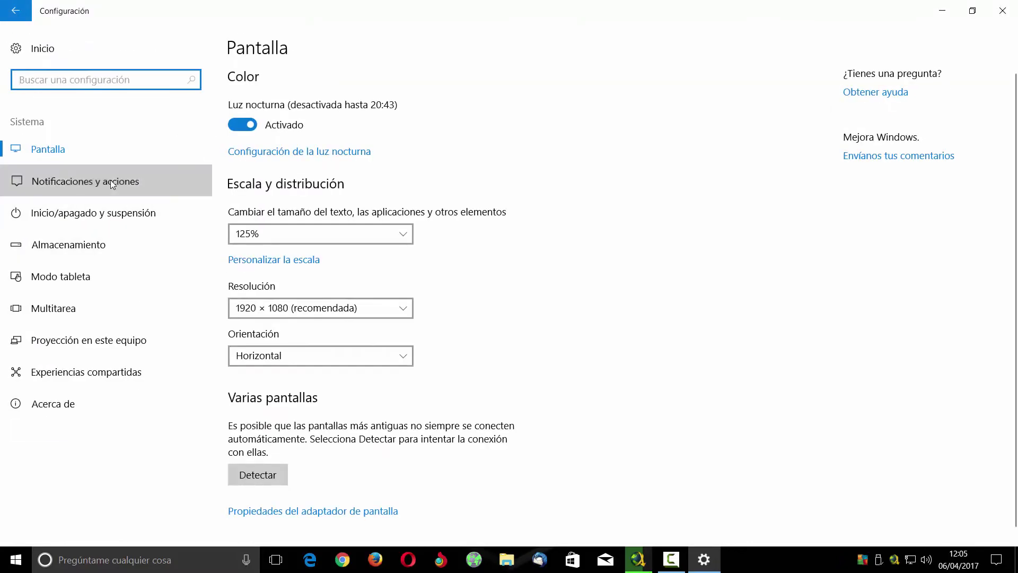
pyautogui.scroll(-4, 409, 274)
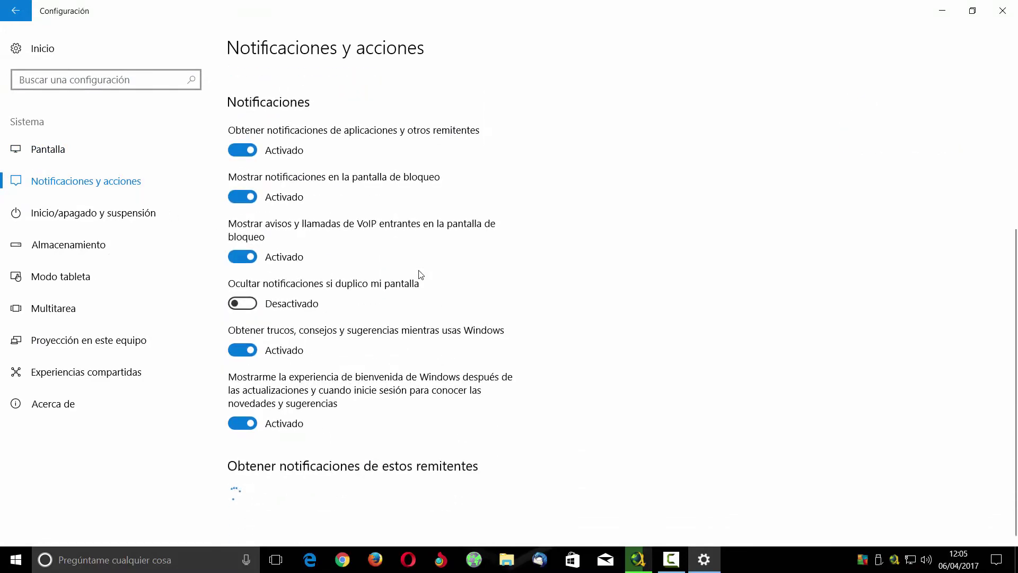
pyautogui.scroll(1, 408, 273)
pyautogui.click(127, 213)
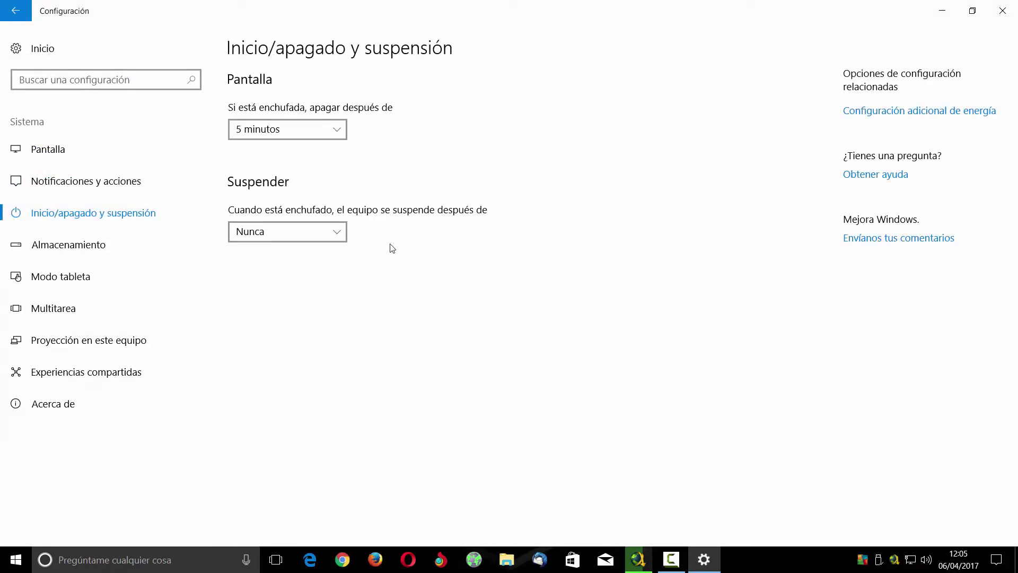
# Step: Examine the local drives under Almacenamiento and the options for freeing up space automatically
pyautogui.click(90, 247)
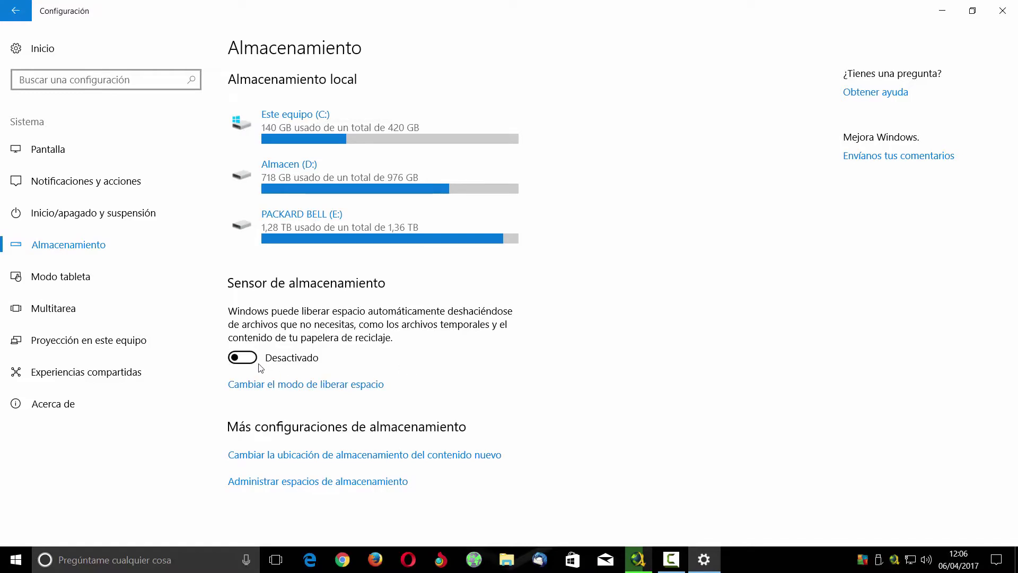
pyautogui.click(284, 389)
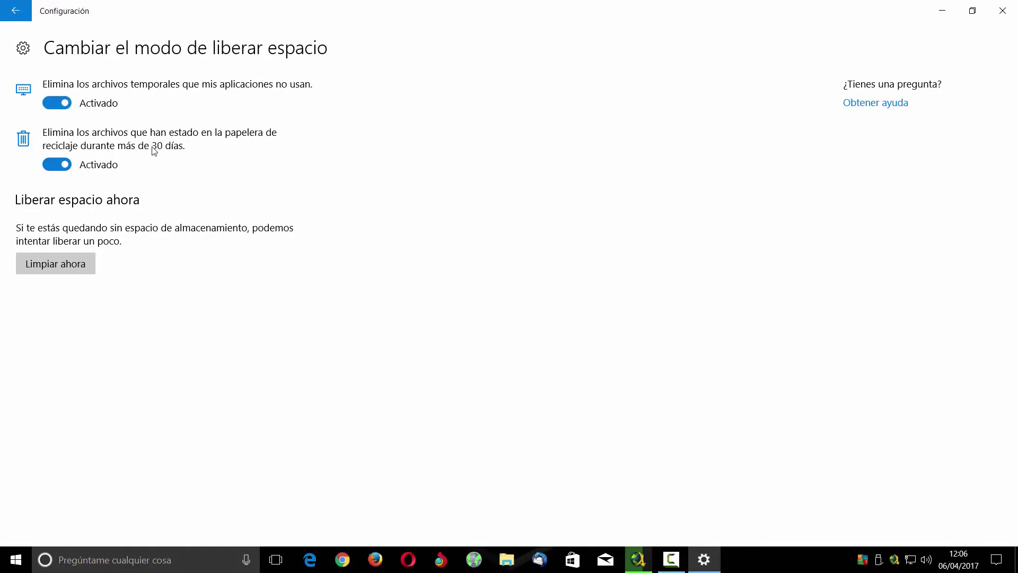
pyautogui.click(16, 11)
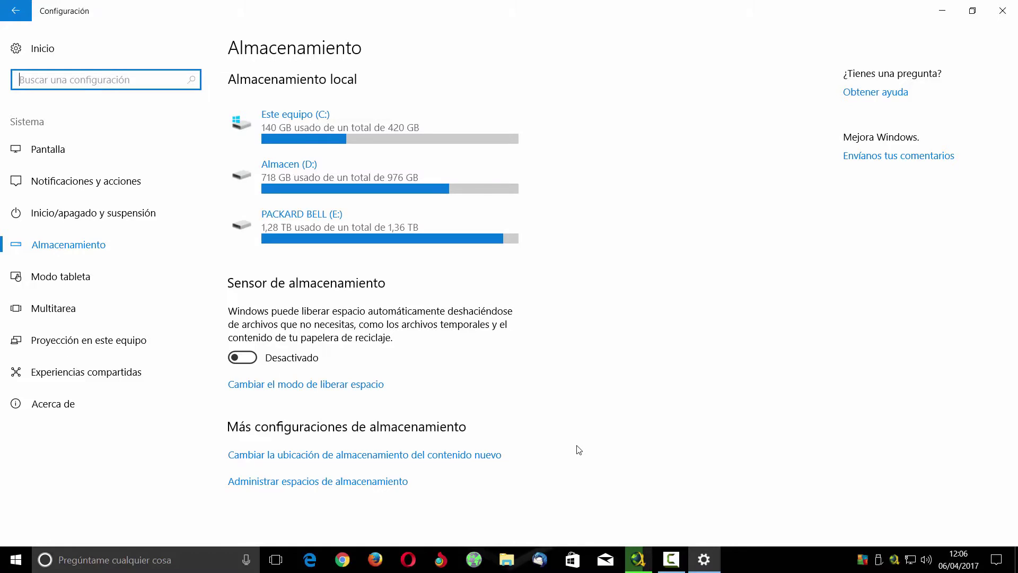
# Step: Examine the storage locations for new content, including the drives available for saving new apps
pyautogui.click(423, 459)
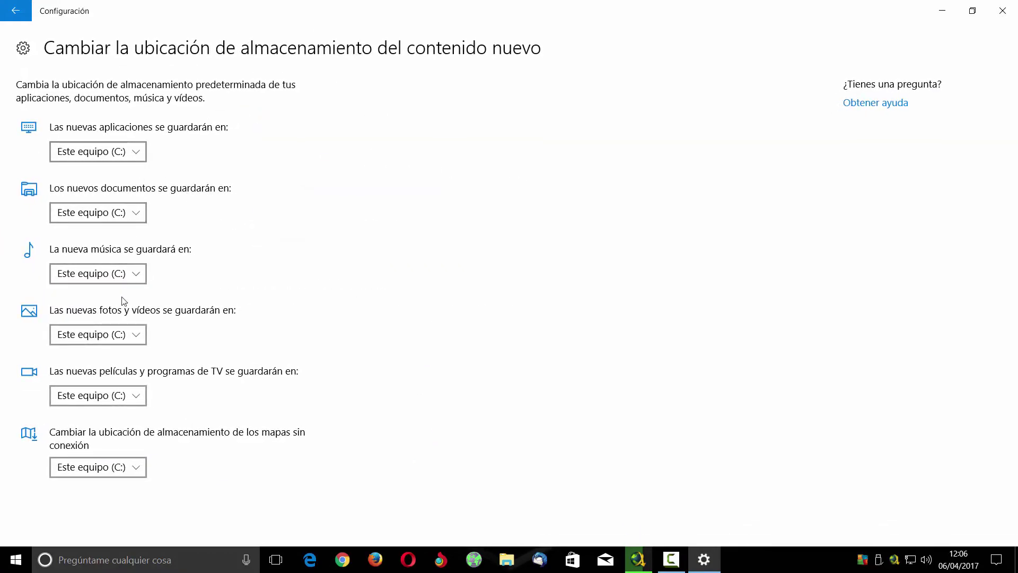
pyautogui.click(139, 153)
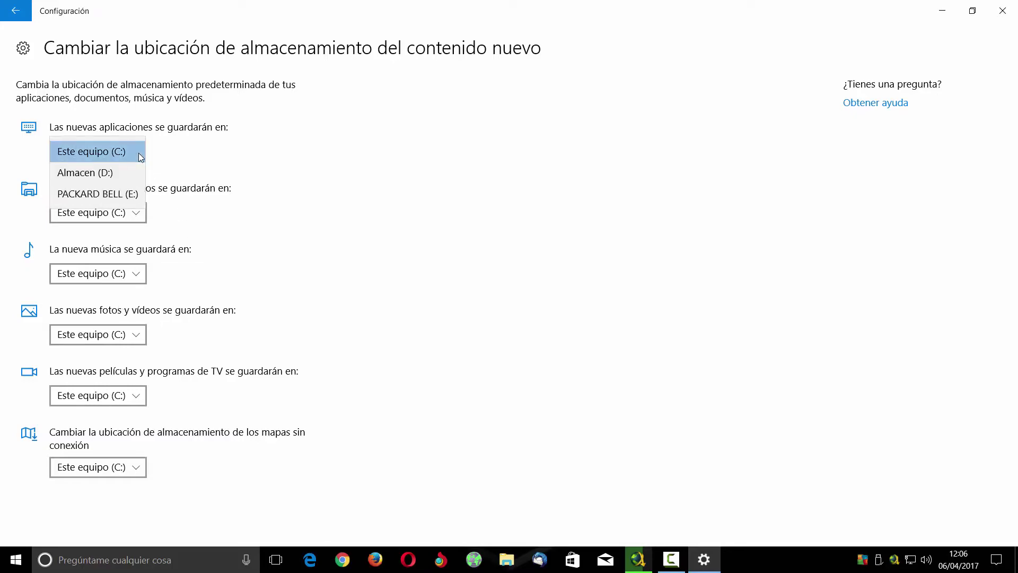
pyautogui.click(136, 153)
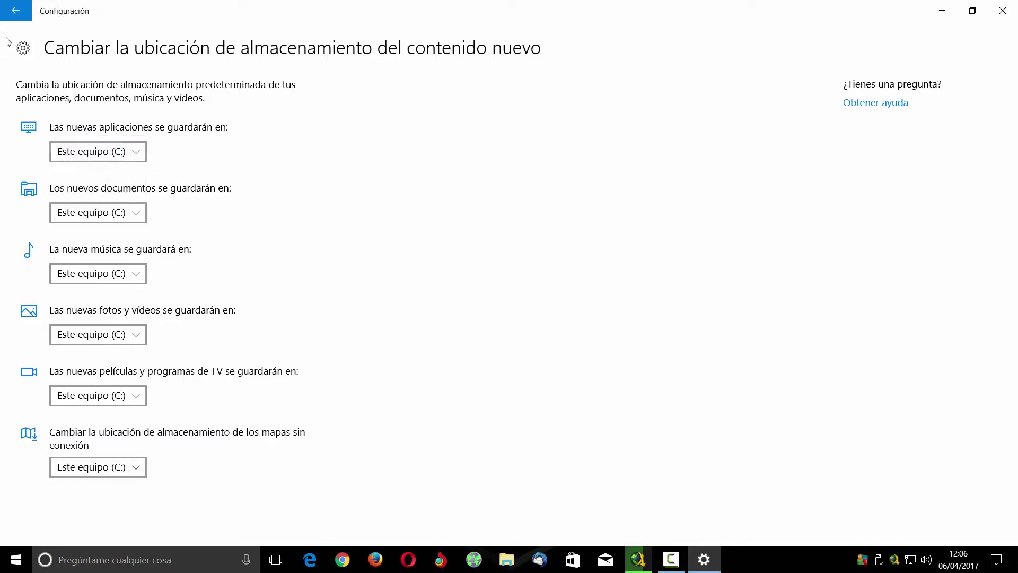
pyautogui.click(13, 10)
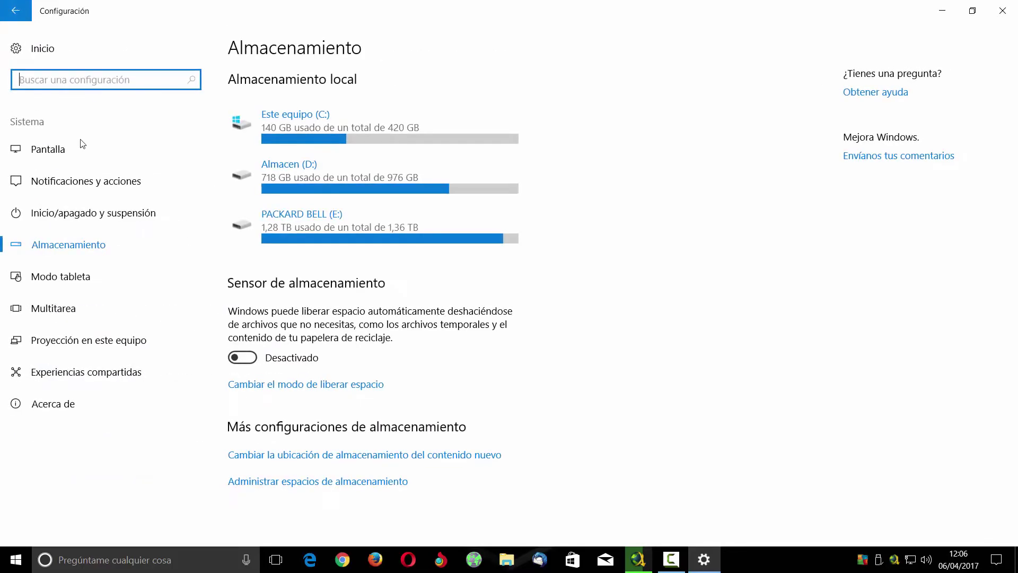
# Step: Review the Modo tableta and Multitarea settings, including the taskbar window options for virtual desktops
pyautogui.click(72, 274)
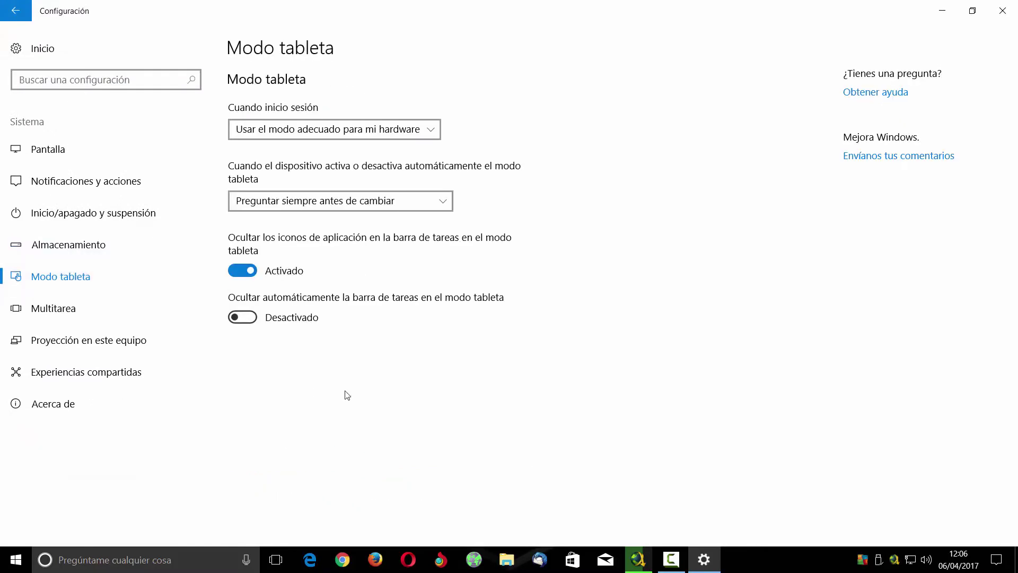
pyautogui.click(75, 314)
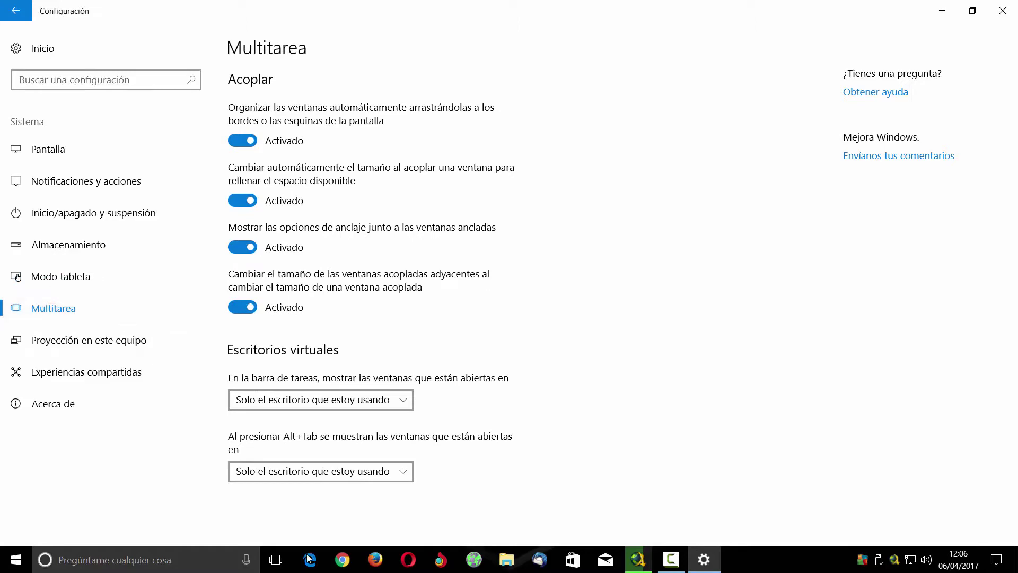
pyautogui.click(277, 565)
pyautogui.click(277, 565)
pyautogui.click(410, 405)
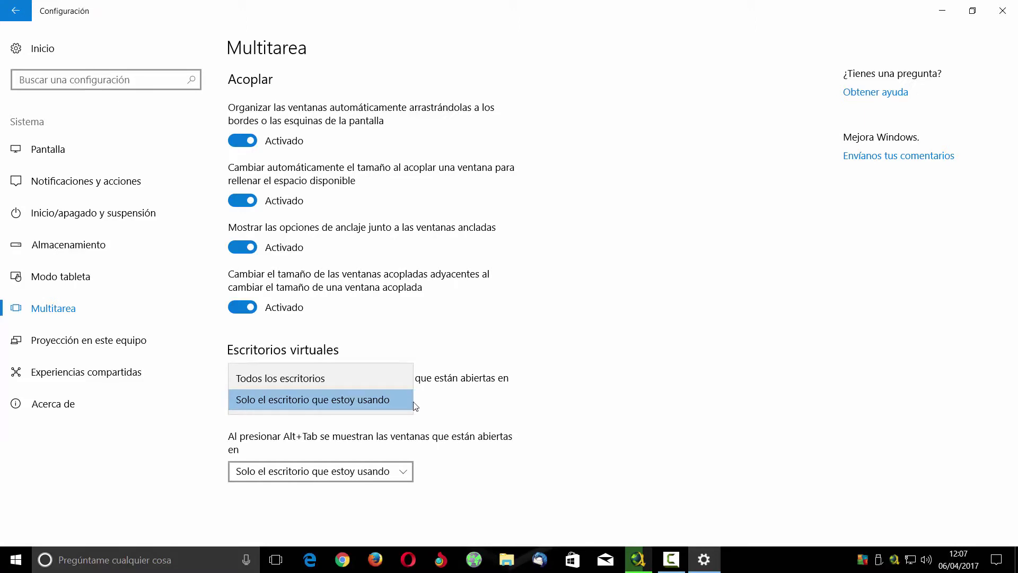
pyautogui.click(471, 407)
# Step: Review the Proyección en este equipo settings and the device sharing choices under Experiencias compartidas
pyautogui.click(117, 340)
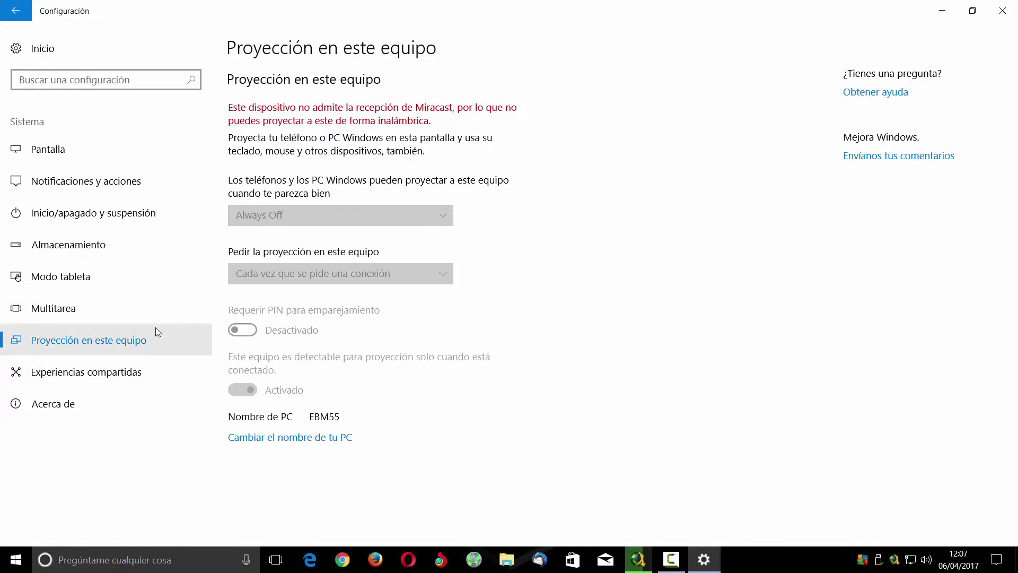
pyautogui.click(95, 375)
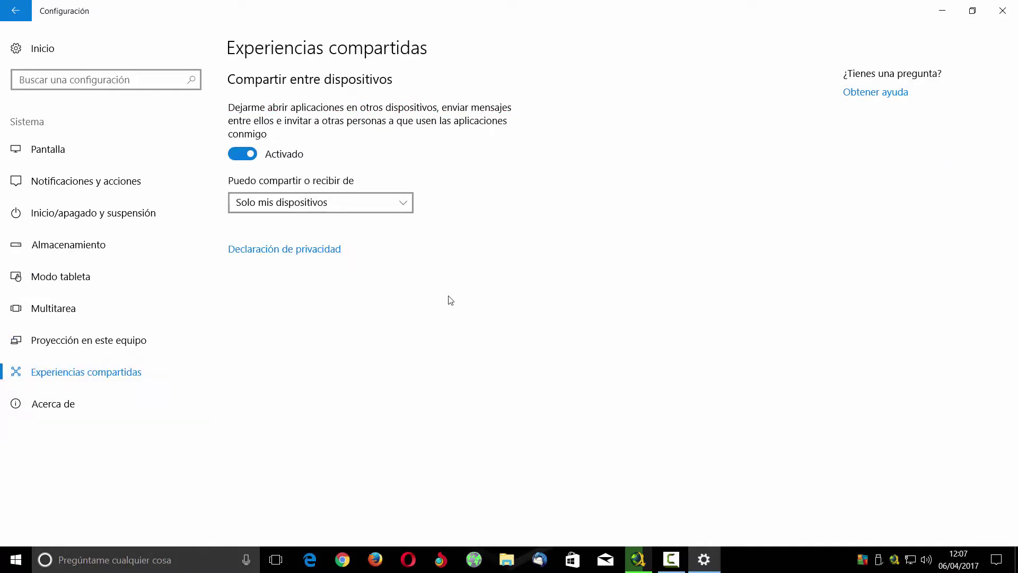
pyautogui.click(409, 202)
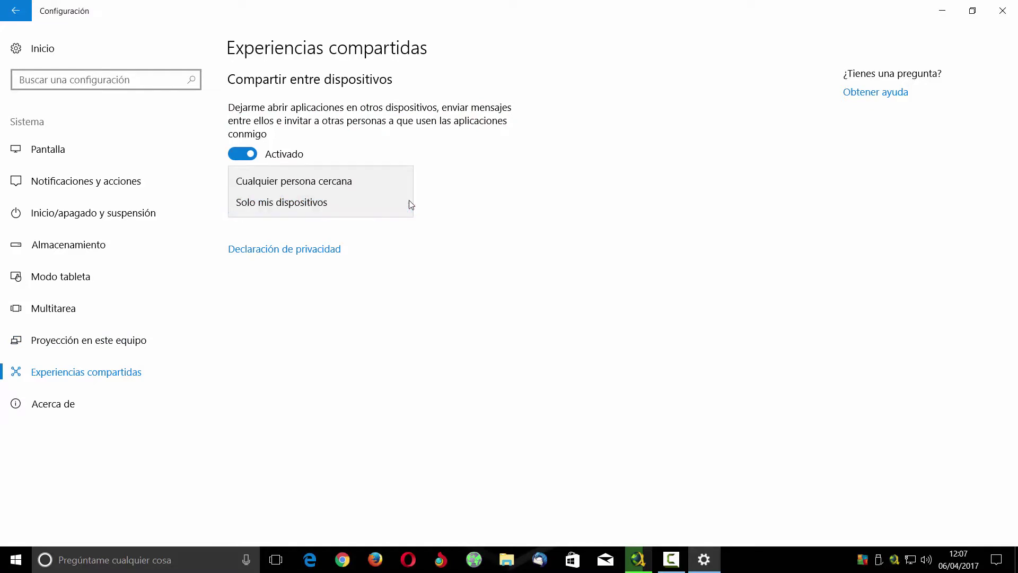
pyautogui.click(410, 202)
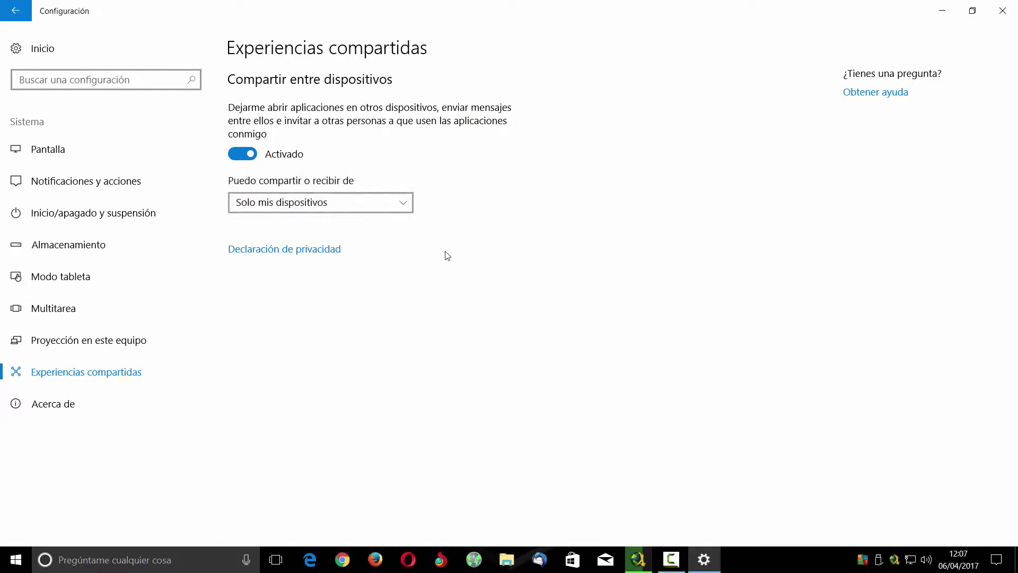
# Step: Read the PC's Windows edition, version and hardware specifications under Acerca de
pyautogui.click(52, 406)
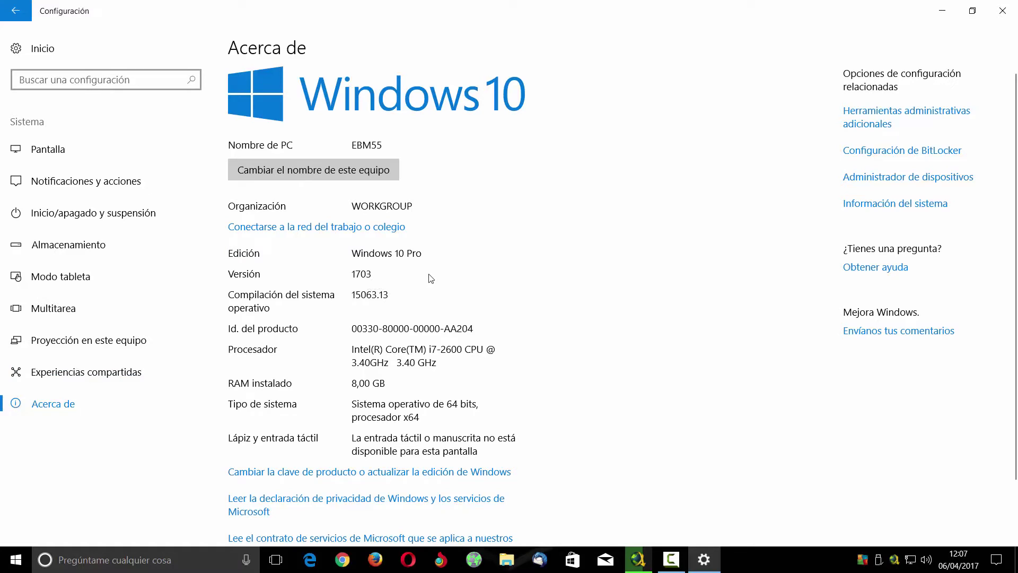
pyautogui.scroll(-2, 400, 238)
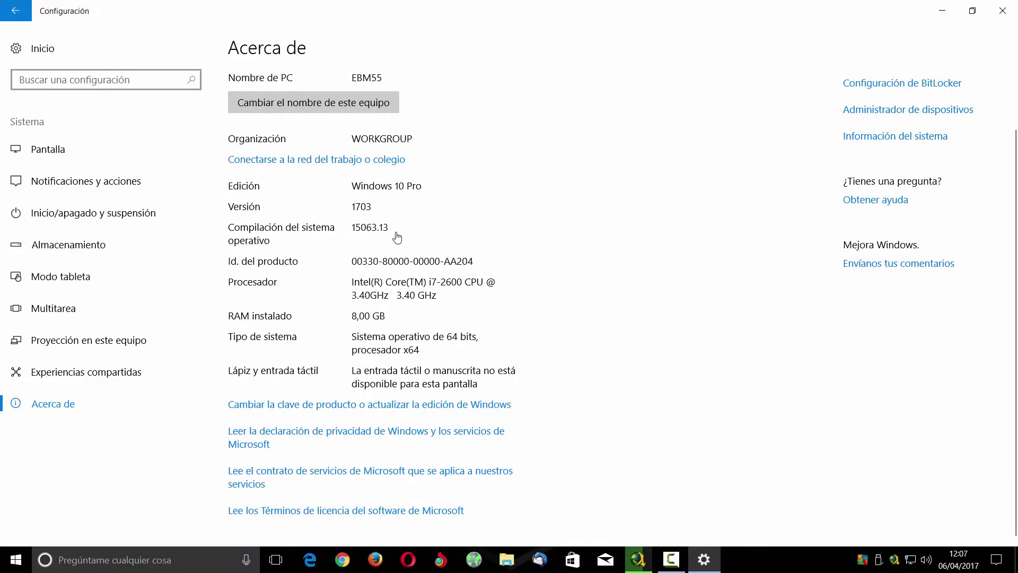
pyautogui.scroll(2, 395, 234)
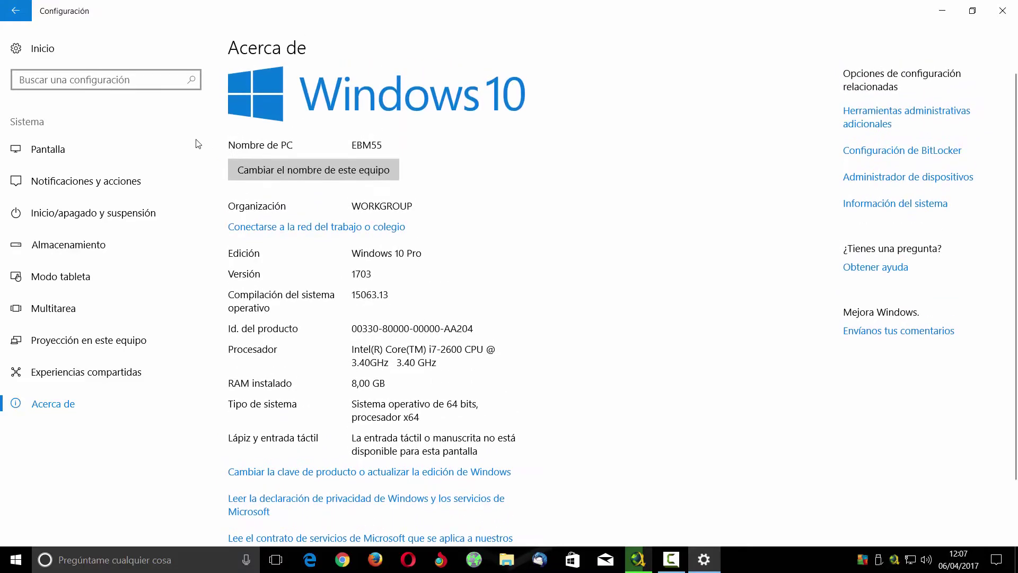
# Step: Examine the connected hardware in the Dispositivos category, covering Bluetooth y otros dispositivos and Impresoras y escáneres
pyautogui.click(16, 11)
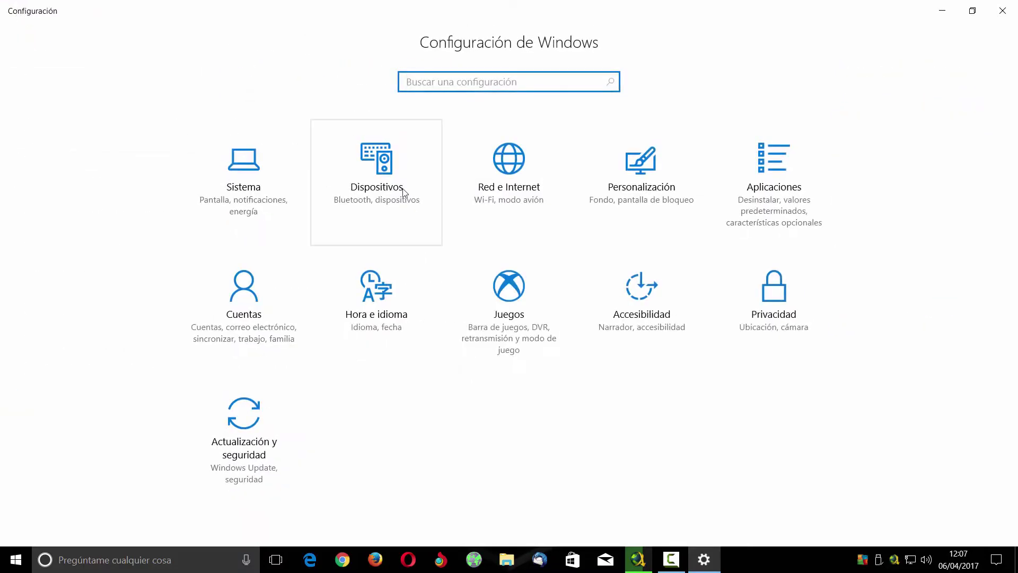
pyautogui.click(385, 173)
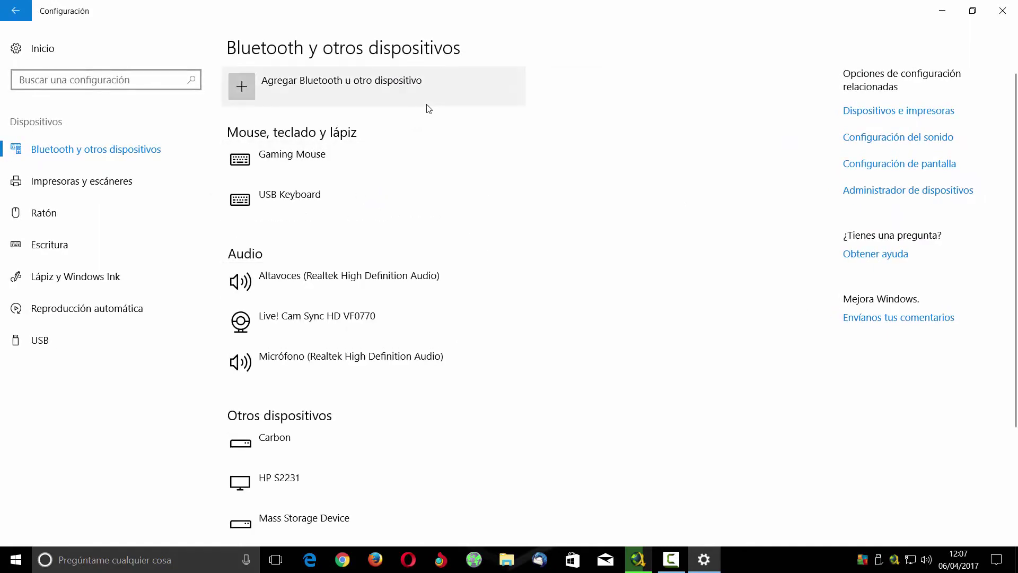
pyautogui.scroll(-1, 428, 110)
pyautogui.scroll(-2, 427, 110)
pyautogui.scroll(3, 426, 111)
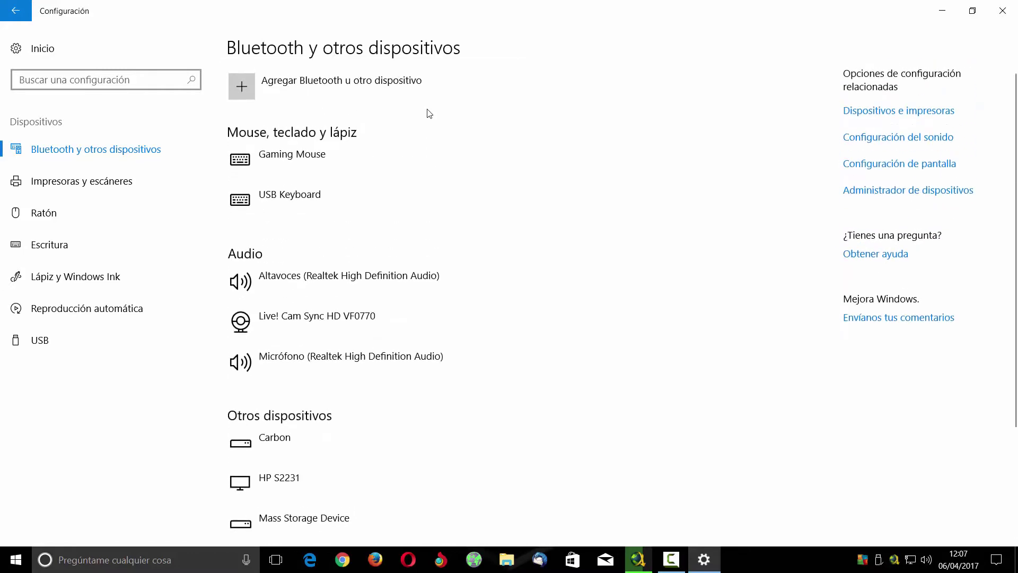
pyautogui.click(120, 182)
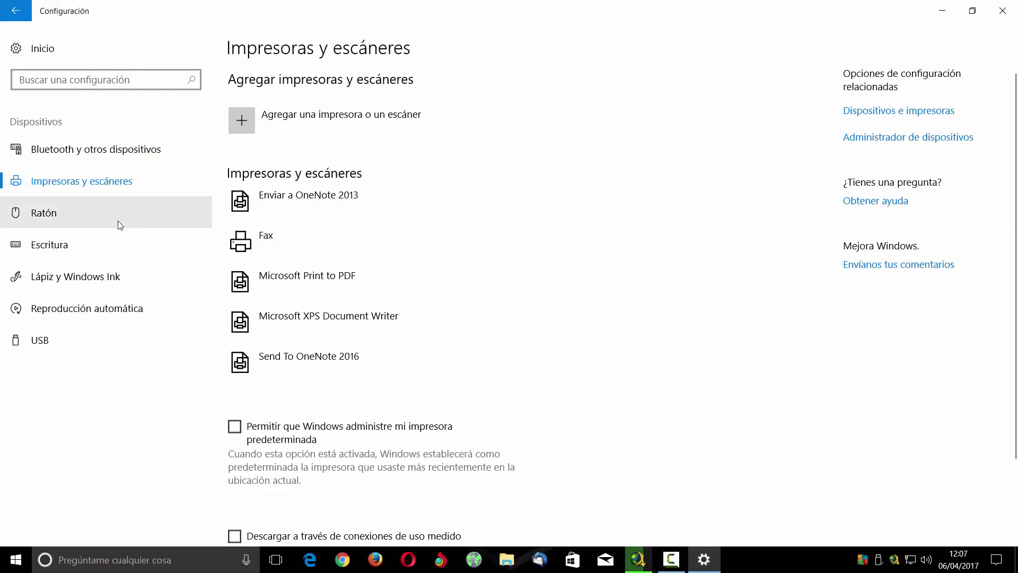
# Step: Review the Ratón, Escritura and Lápiz y Windows Ink settings in the Dispositivos category
pyautogui.click(55, 218)
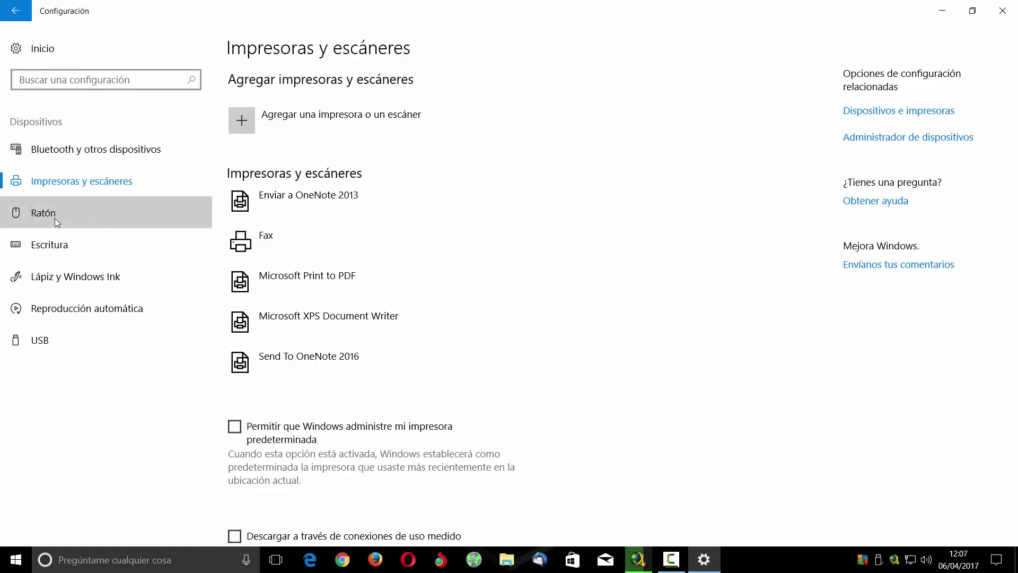
pyautogui.click(69, 245)
pyautogui.click(109, 276)
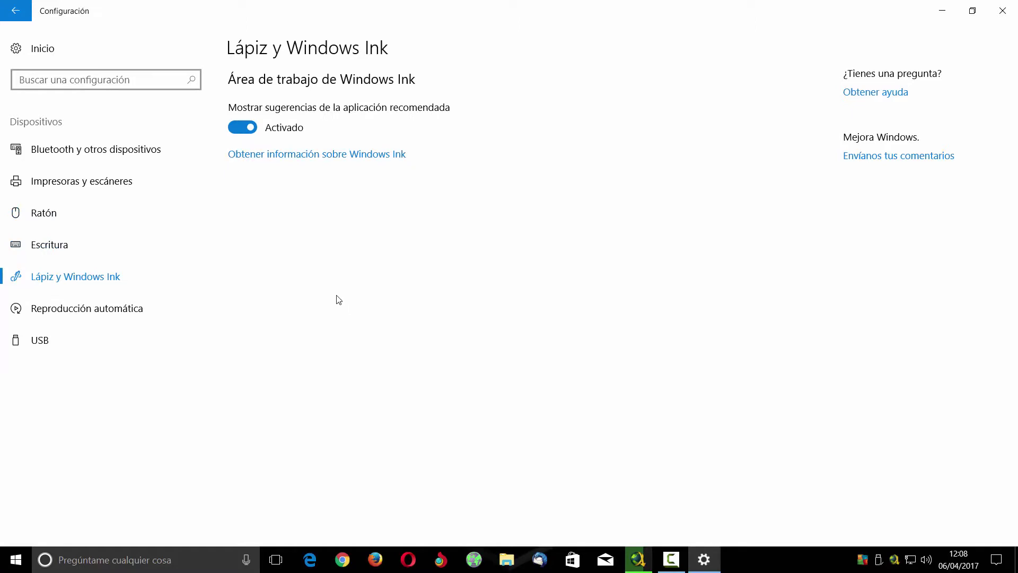
# Step: Review the Reproducción automática defaults, including the Unidad extraíble choices, and the USB notification setting, then return to the settings overview
pyautogui.click(125, 313)
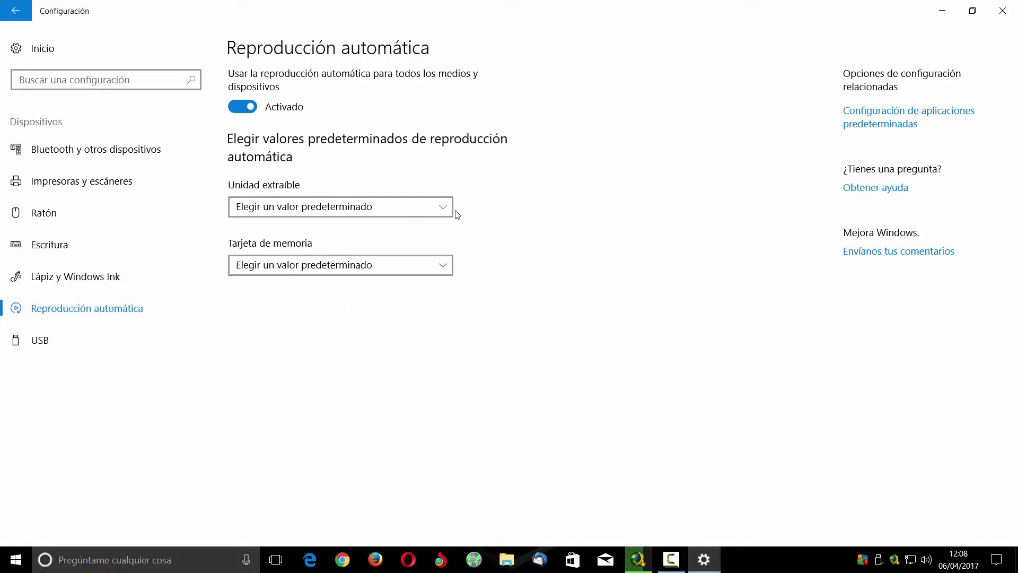
pyautogui.click(447, 211)
pyautogui.click(520, 332)
pyautogui.click(49, 340)
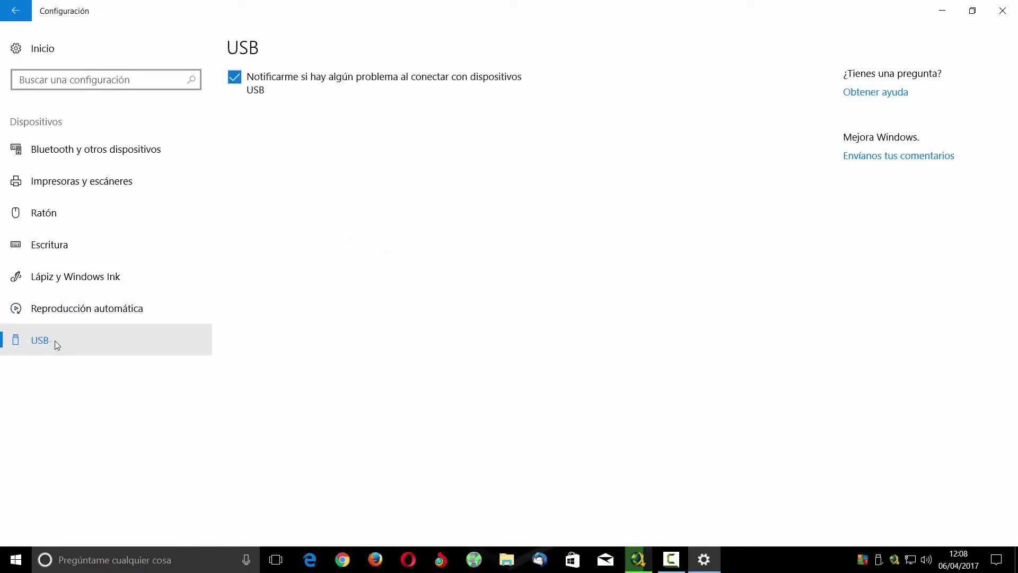
pyautogui.click(14, 15)
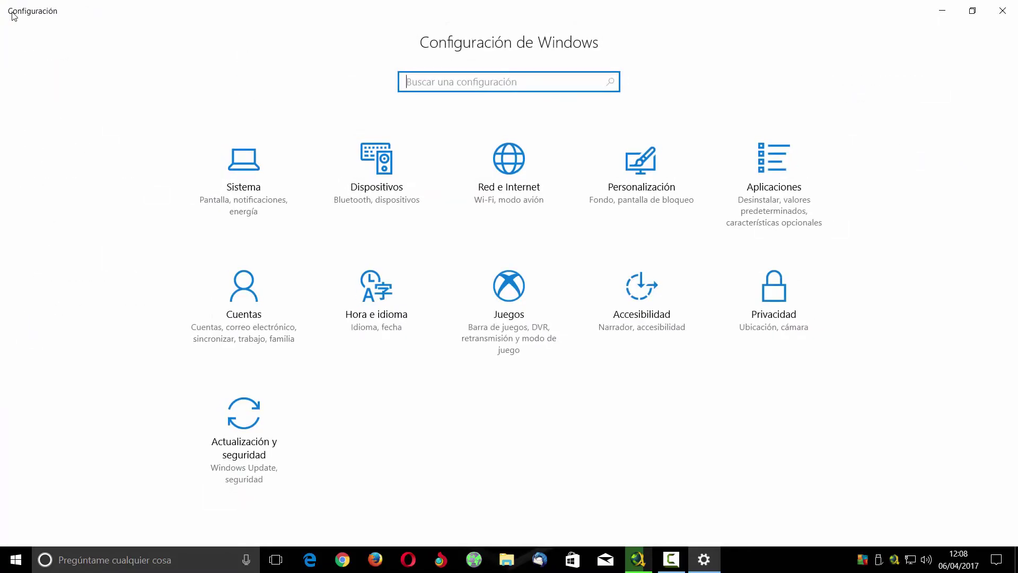
# Step: Examine the Ethernet connection's properties from the Red e Internet status page, including discoverability, metered connection and address details
pyautogui.click(519, 179)
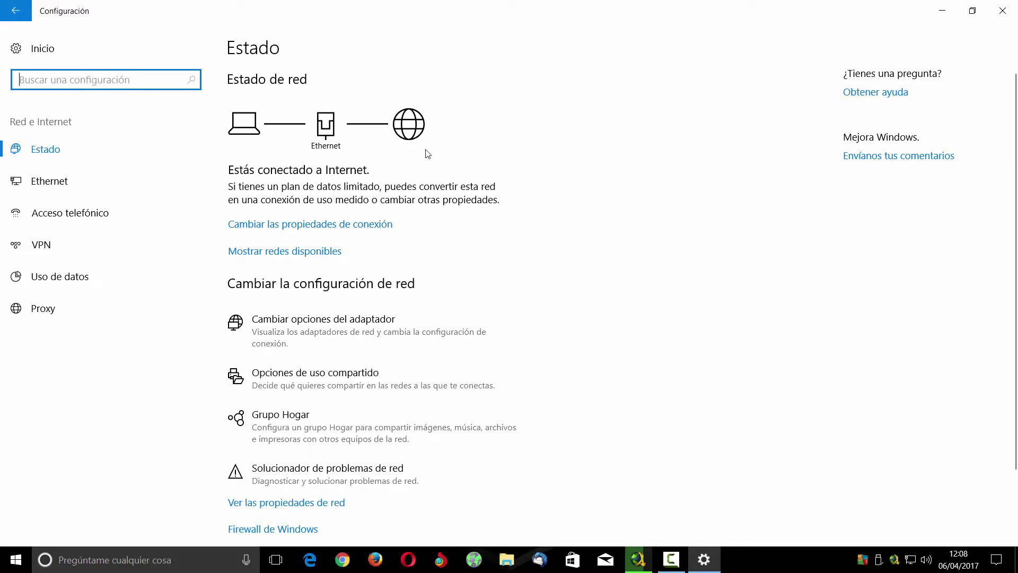
pyautogui.click(339, 232)
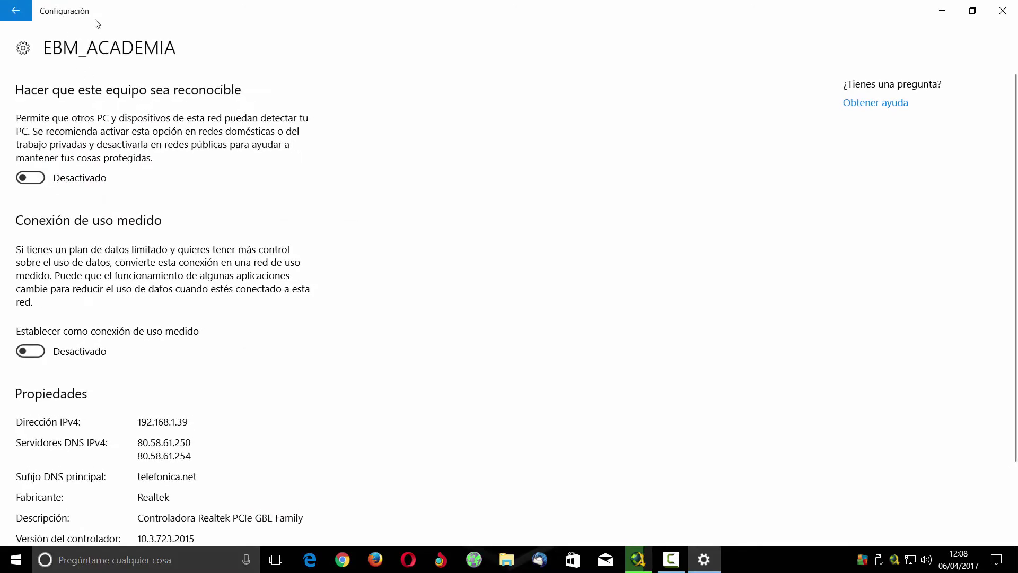
pyautogui.scroll(-3, 222, 356)
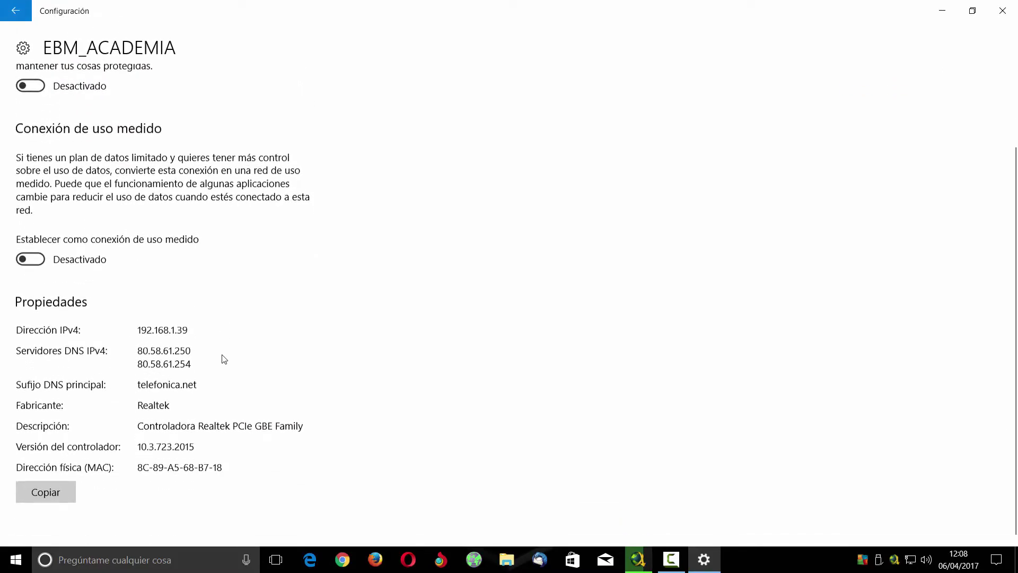
pyautogui.click(16, 10)
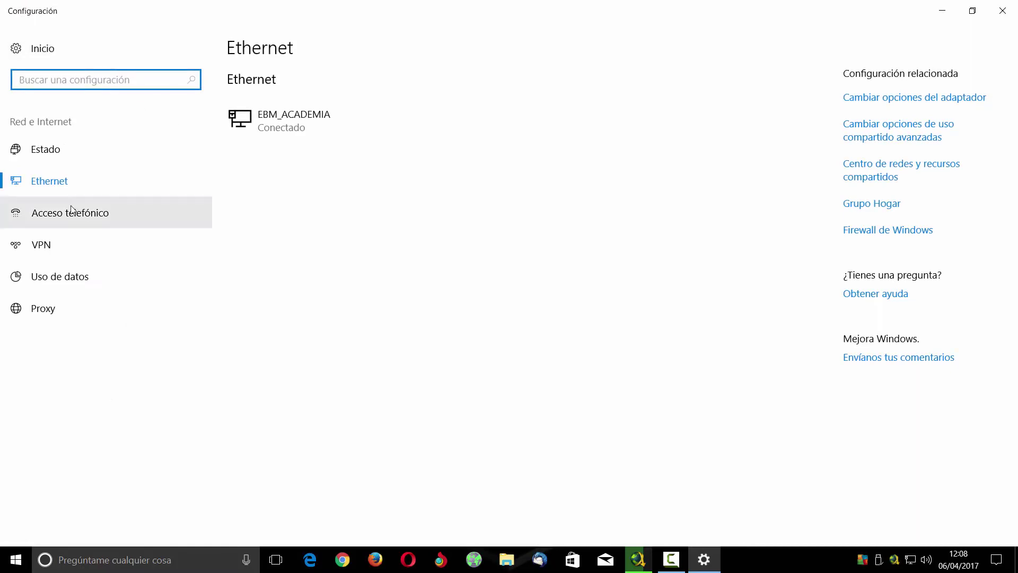
# Step: Review the Ethernet page and the network configuration options under Estado
pyautogui.click(46, 155)
pyautogui.click(52, 171)
pyautogui.click(51, 146)
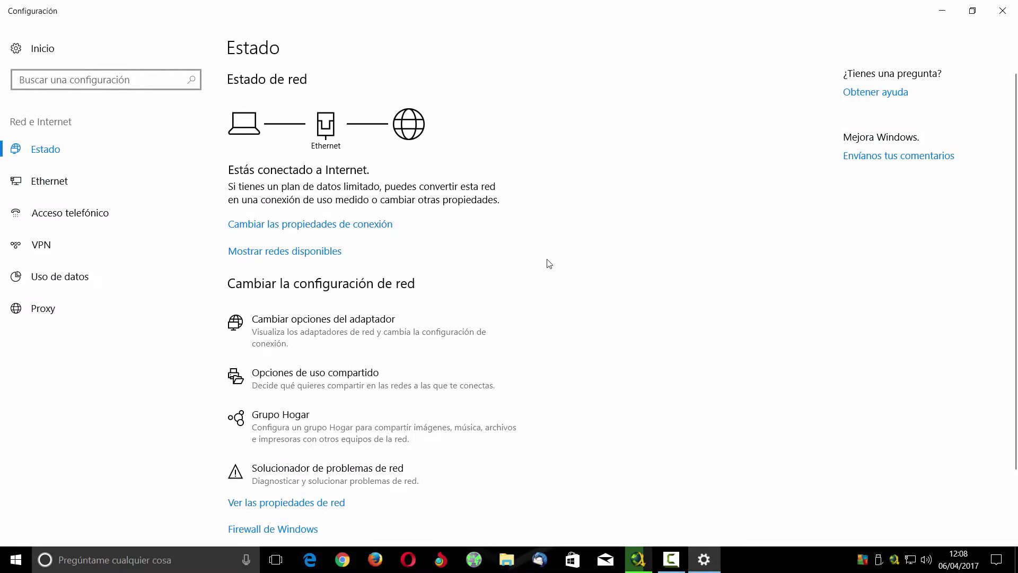
pyautogui.scroll(-2, 547, 263)
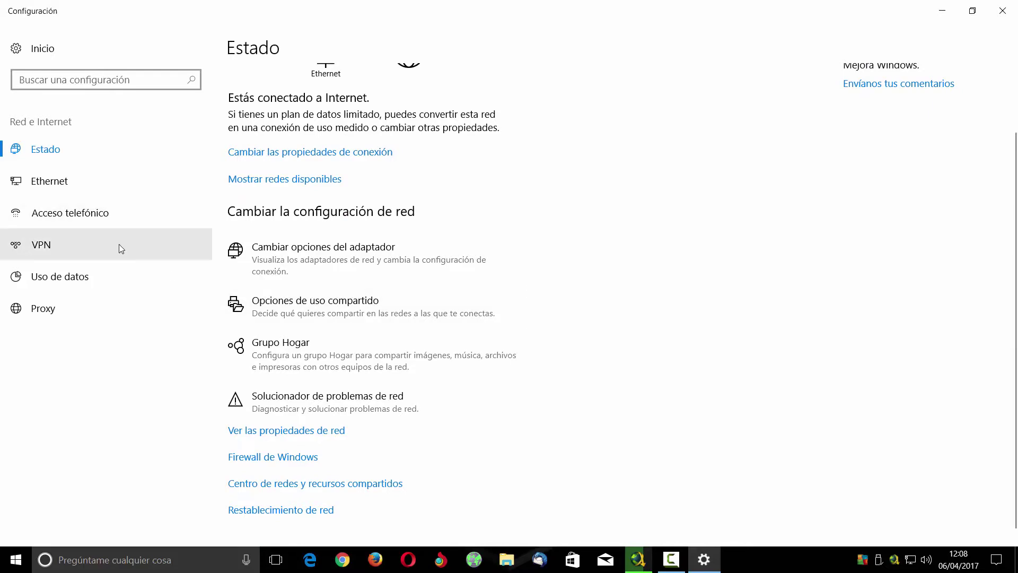
# Step: Review the VPN, Uso de datos and Proxy settings, then return to the settings overview
pyautogui.click(52, 246)
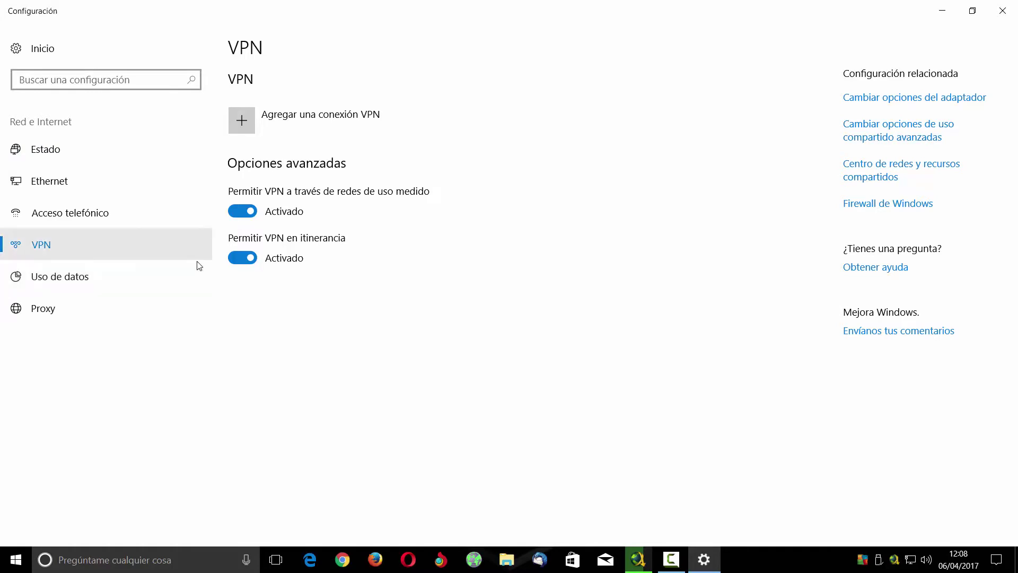
pyautogui.click(63, 278)
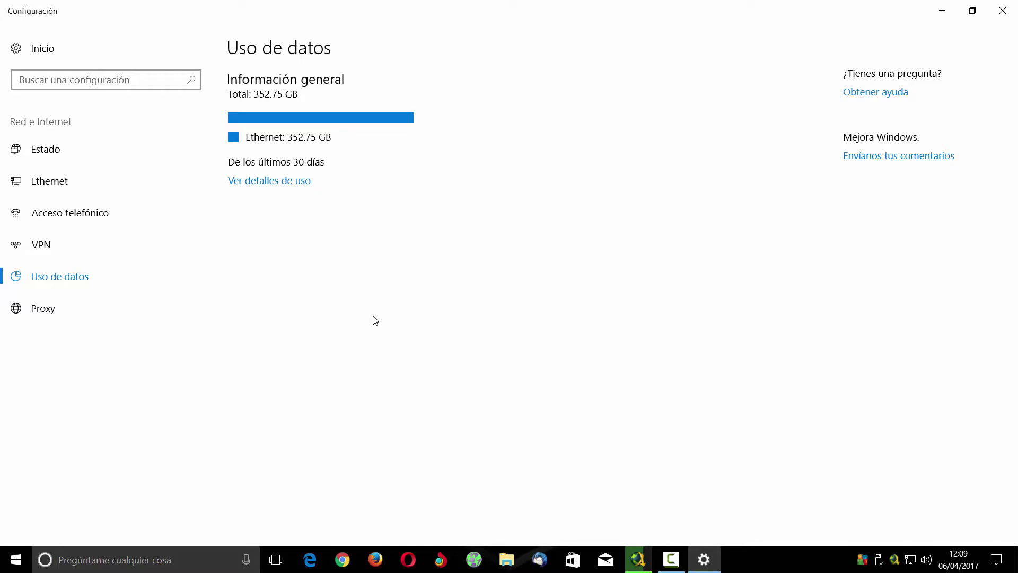
pyautogui.click(49, 312)
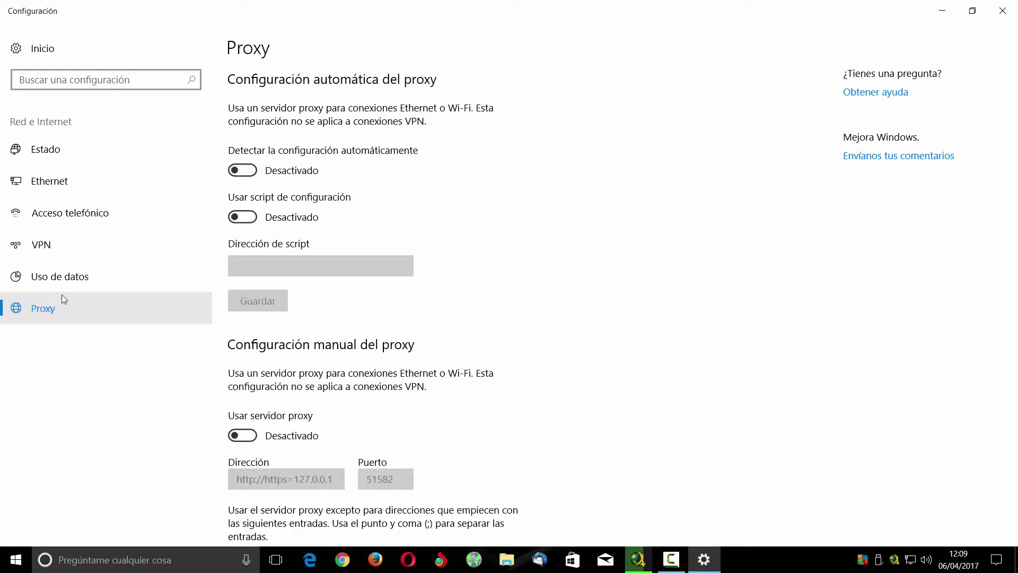
pyautogui.click(21, 48)
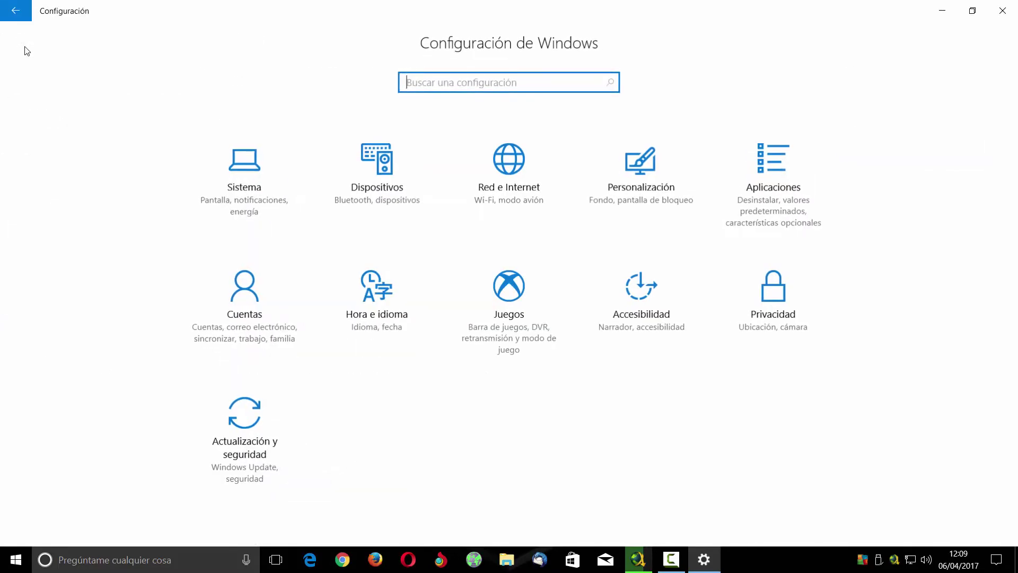
# Step: Review the Personalización category, covering Fondo, Colores, Temas, Inicio and Barra de tareas, then return to the settings overview
pyautogui.click(640, 166)
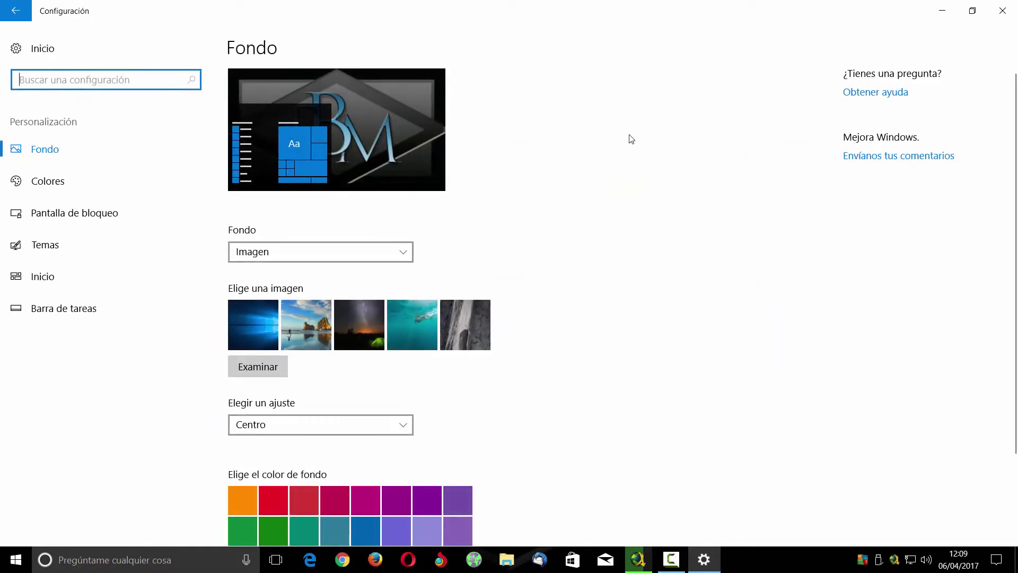
pyautogui.click(68, 187)
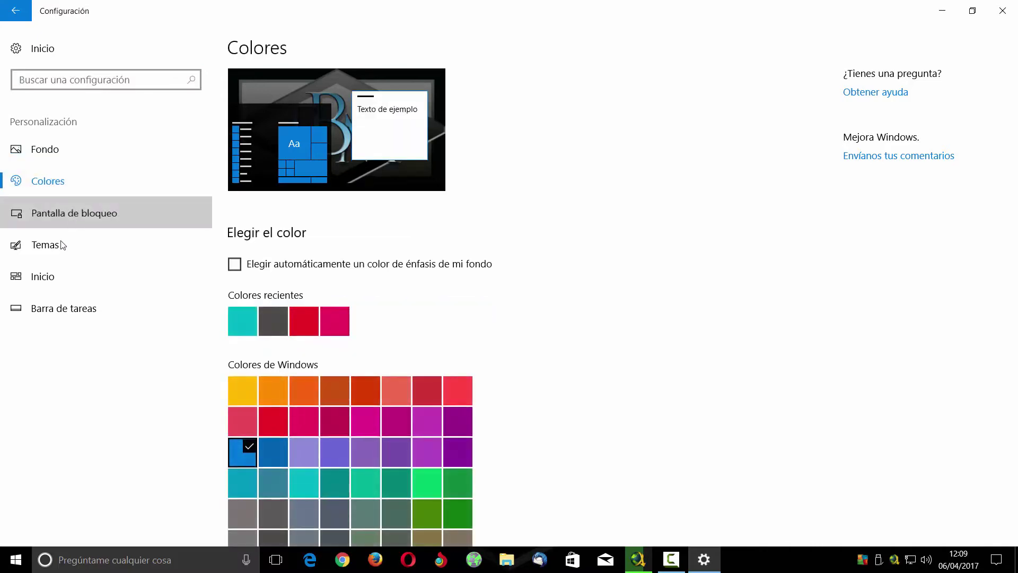
pyautogui.click(59, 248)
pyautogui.click(50, 277)
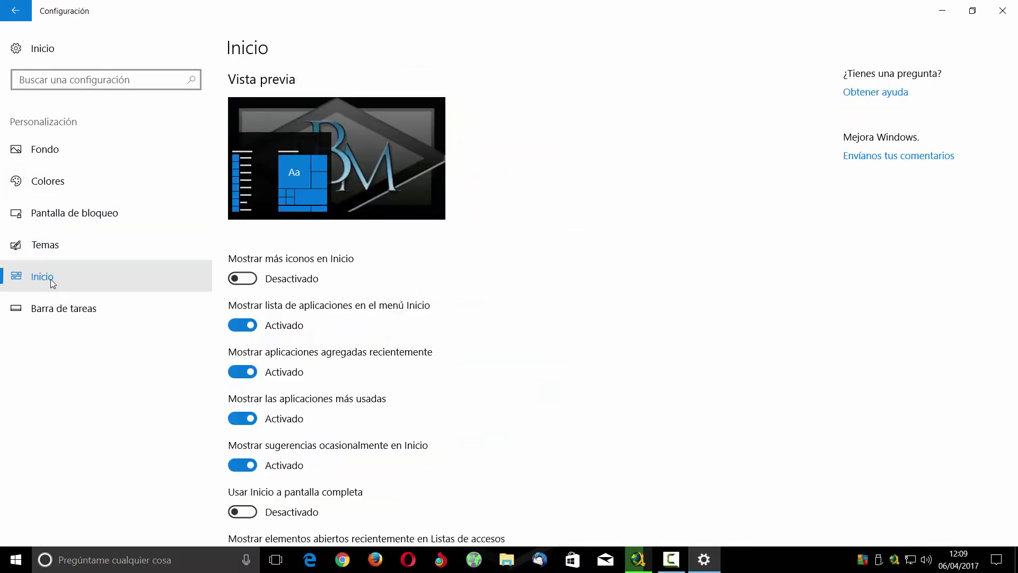
pyautogui.click(74, 307)
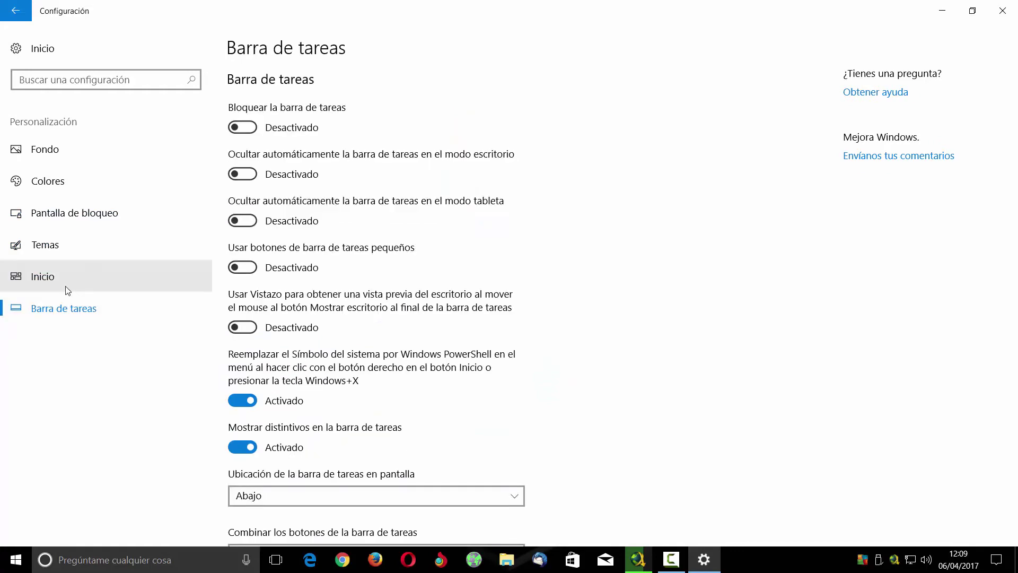
pyautogui.click(66, 286)
pyautogui.click(165, 309)
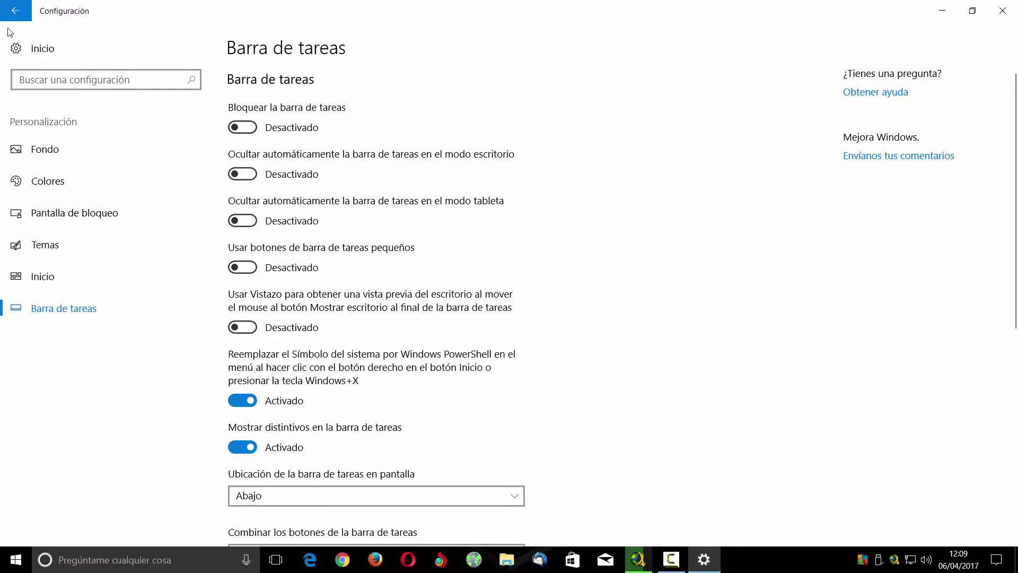
pyautogui.click(15, 14)
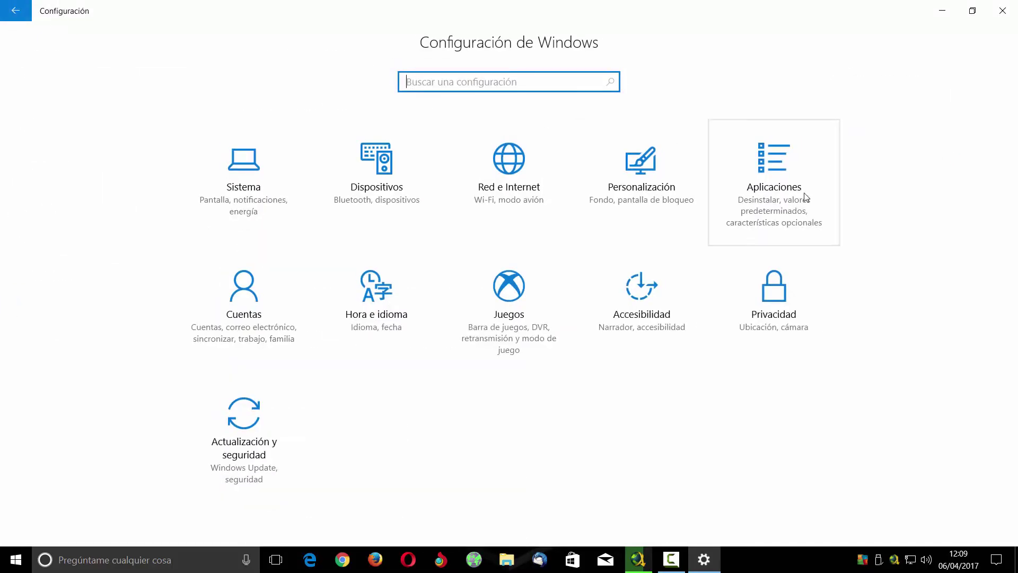
# Step: Look through the installed programs under Aplicaciones y características in the Aplicaciones category
pyautogui.click(784, 179)
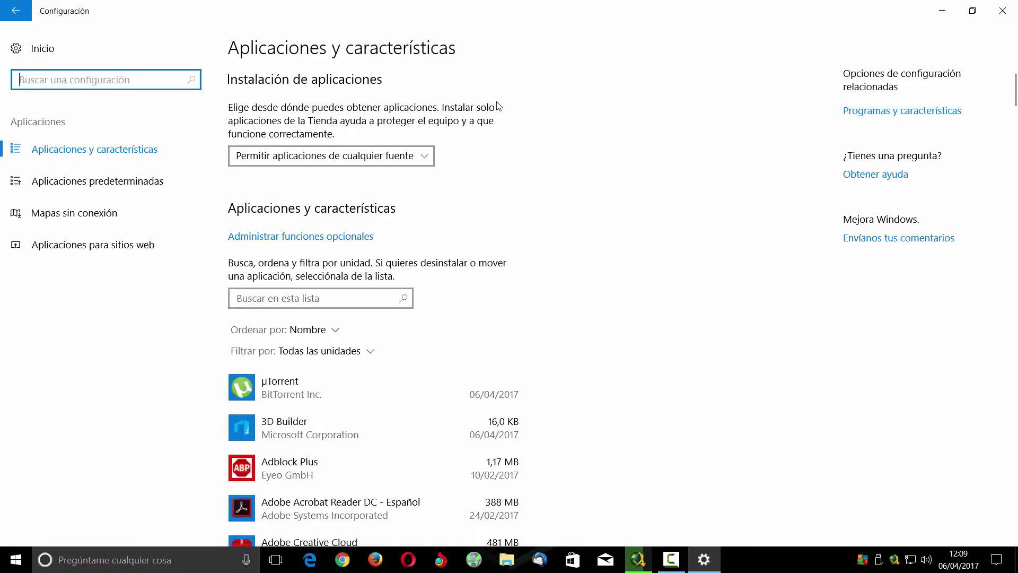
pyautogui.scroll(-10, 556, 100)
pyautogui.scroll(-8, 577, 127)
pyautogui.scroll(20, 575, 127)
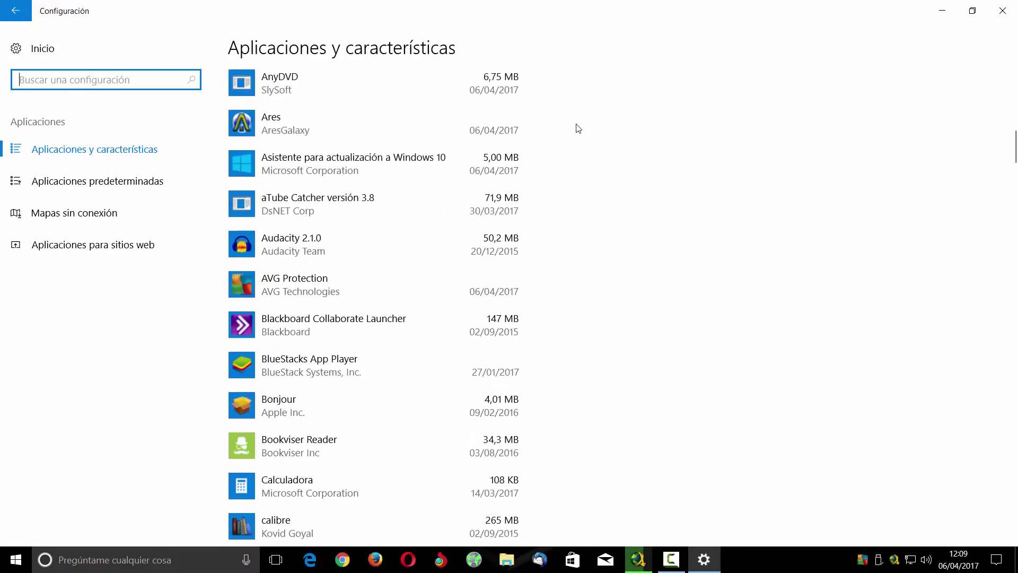
# Step: Review Aplicaciones predeterminadas, Aplicaciones para sitios web and Mapas sin conexión, then return to the settings overview
pyautogui.click(125, 183)
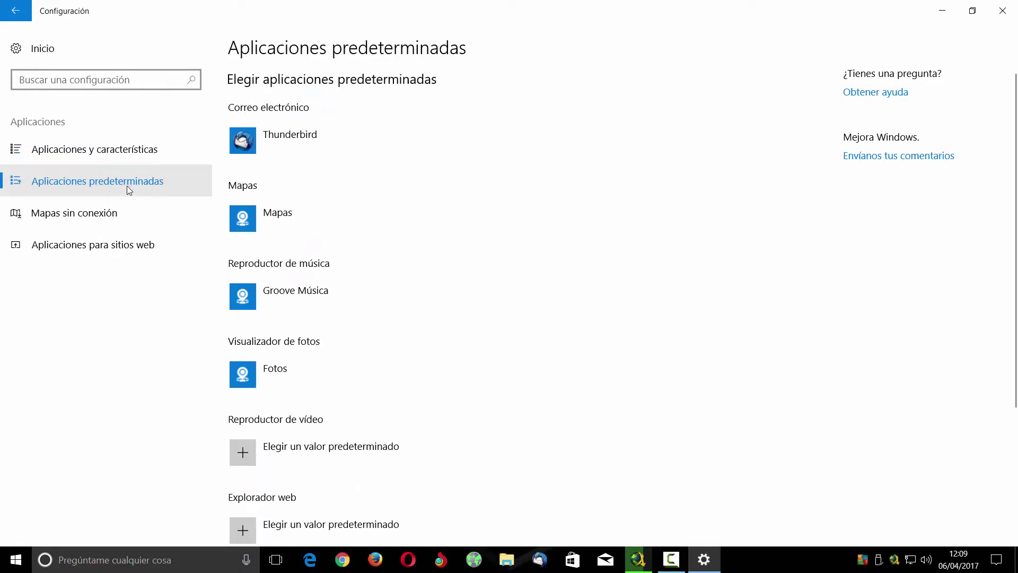
pyautogui.click(139, 247)
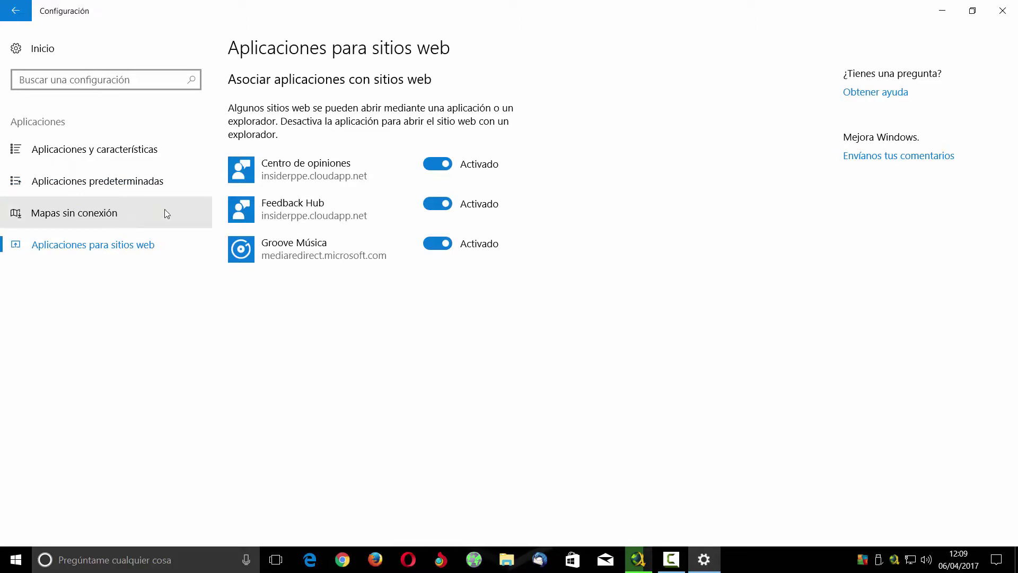
pyautogui.click(109, 218)
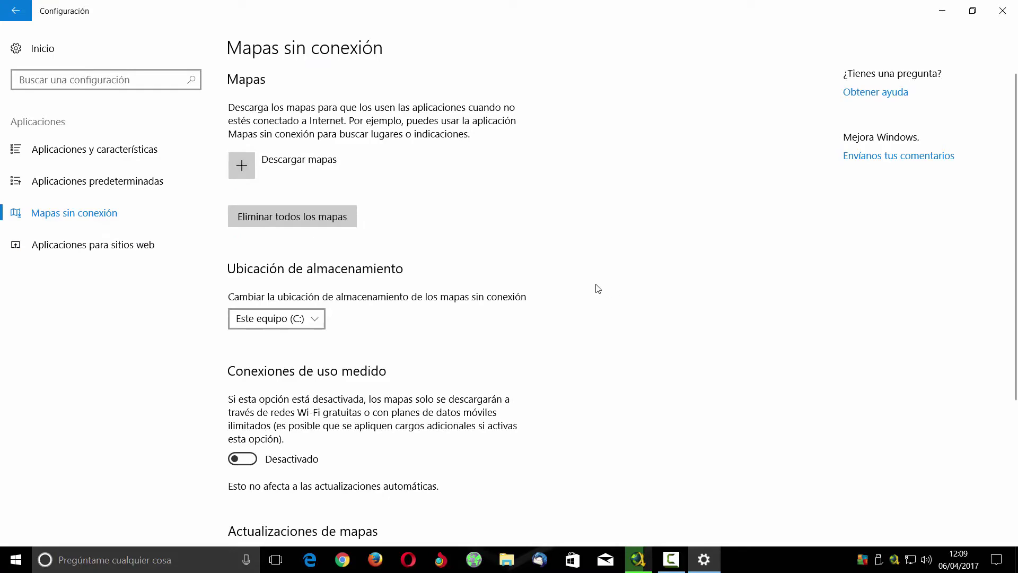
pyautogui.click(16, 12)
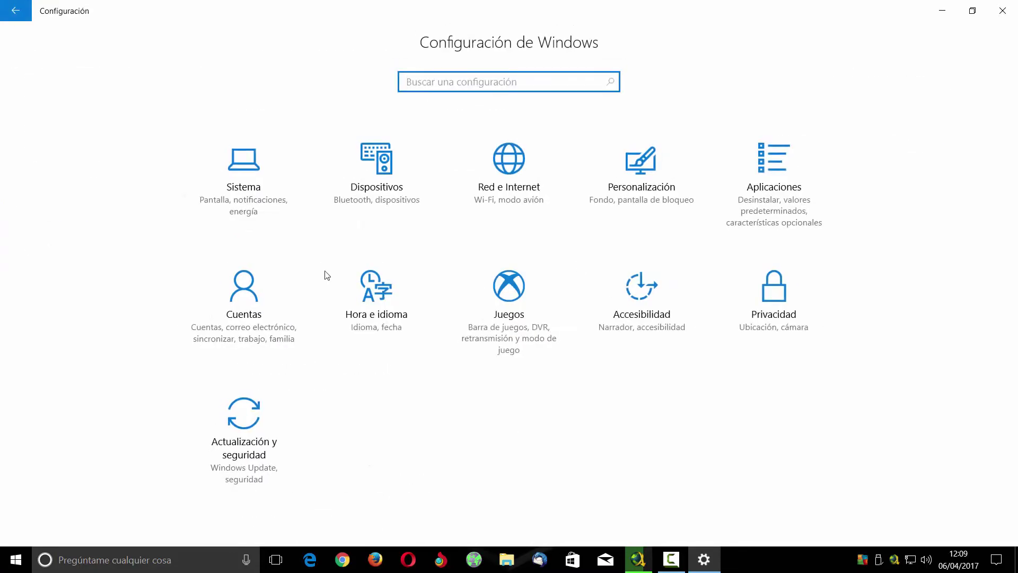
# Step: Review the Cuentas category, covering account information, email accounts, Opciones de inicio de sesión and Familia y otras personas
pyautogui.click(244, 296)
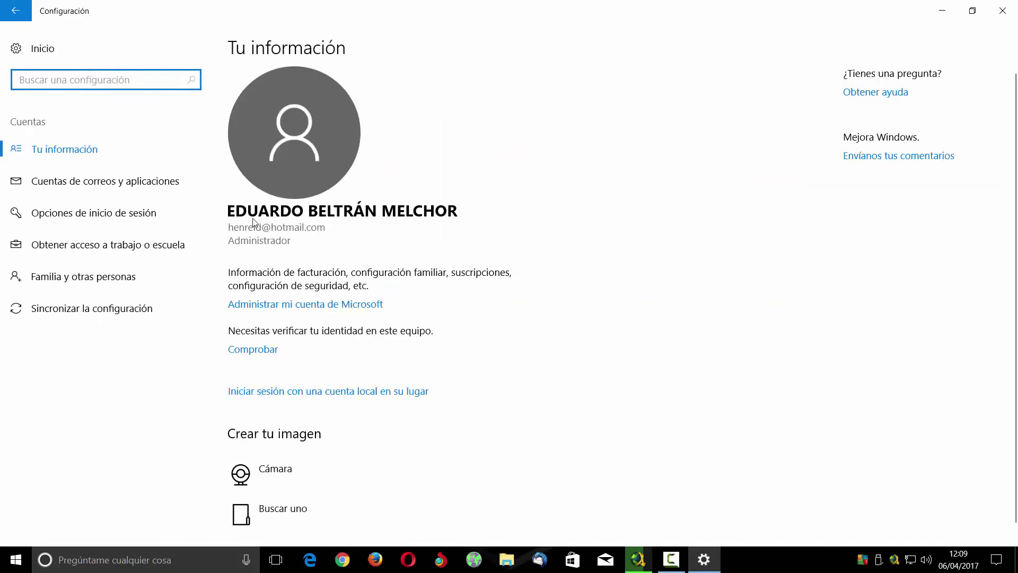
pyautogui.click(151, 183)
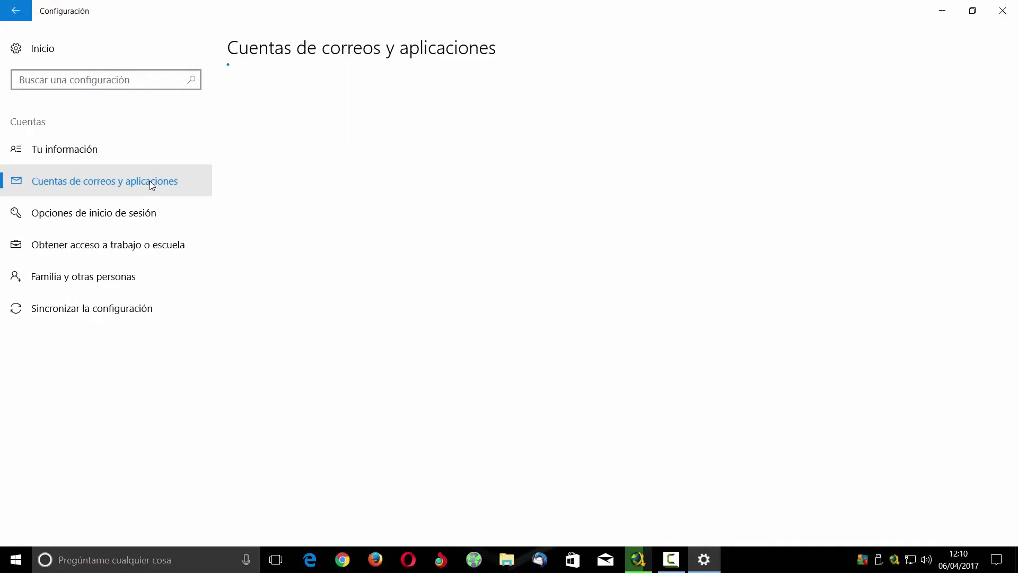
pyautogui.click(130, 215)
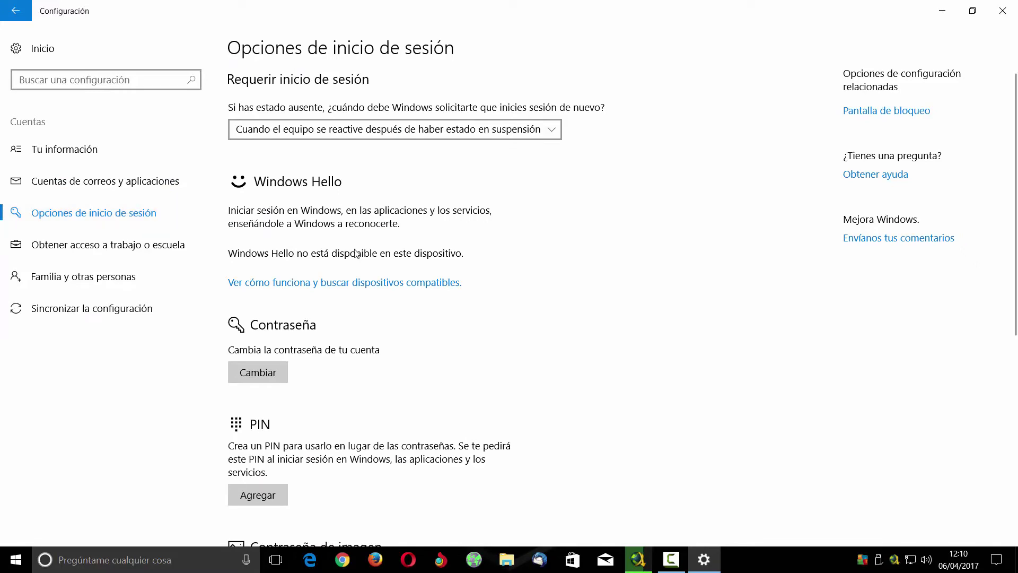
pyautogui.scroll(-3, 309, 276)
pyautogui.scroll(-4, 309, 276)
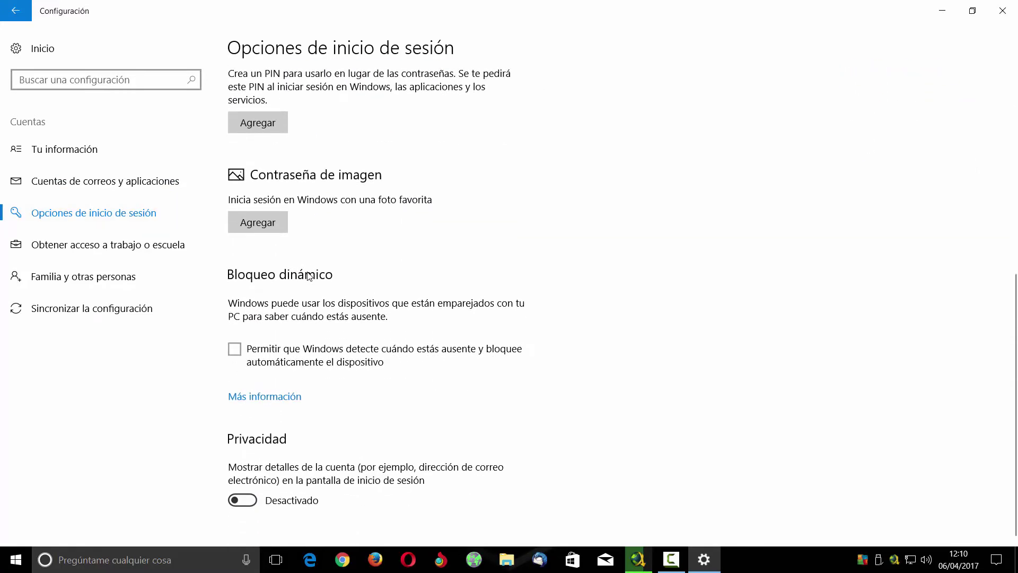
pyautogui.click(123, 285)
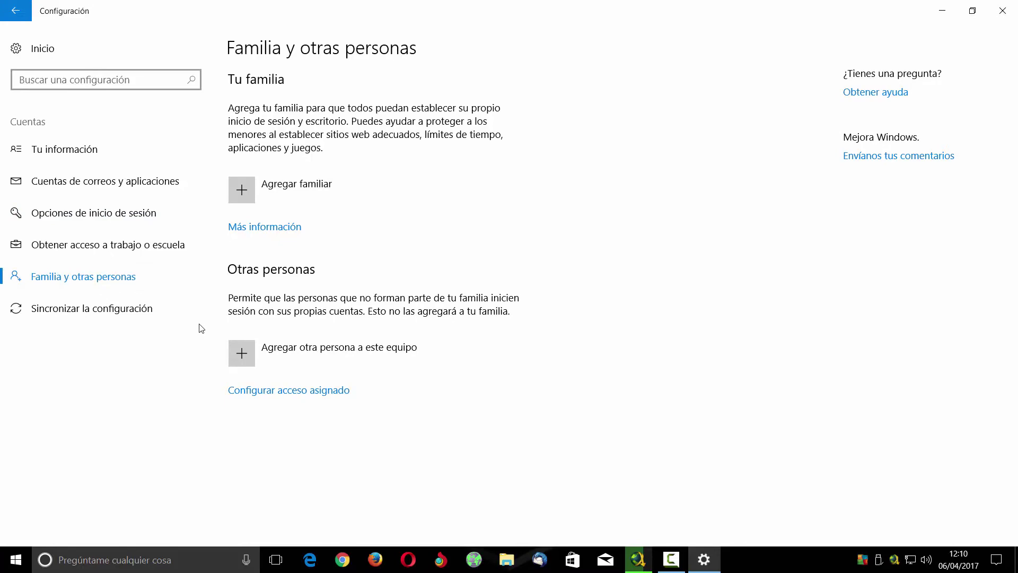
pyautogui.click(14, 13)
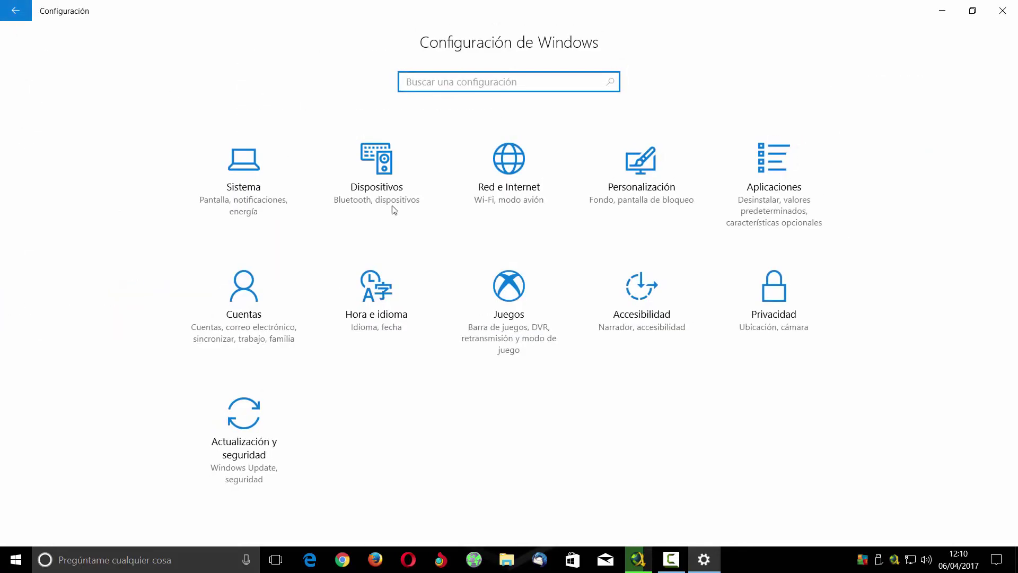
# Step: Review the Hora e idioma category, covering Fecha y hora, Región e idioma and Voz, and return to the settings overview
pyautogui.click(396, 317)
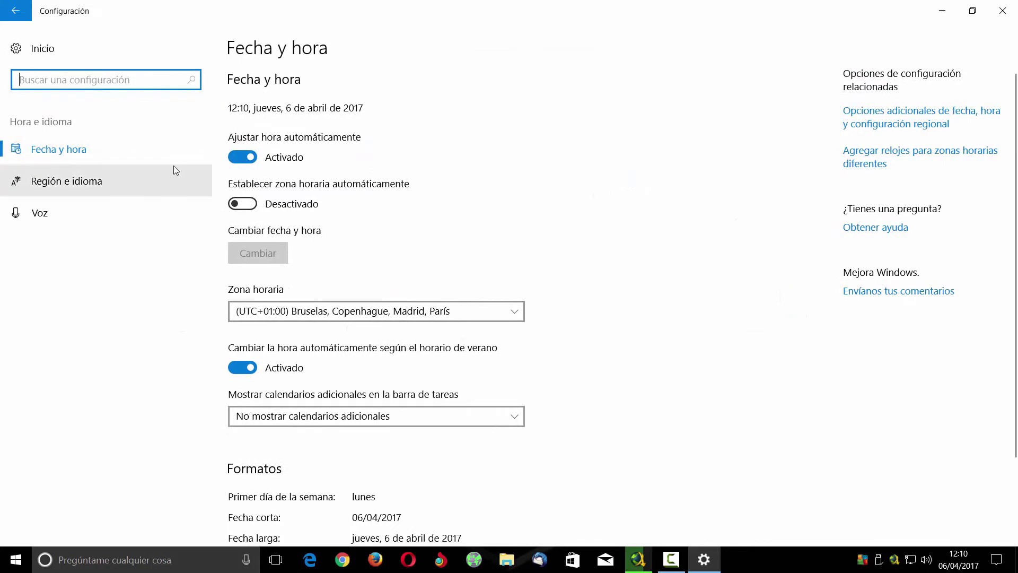
pyautogui.click(73, 183)
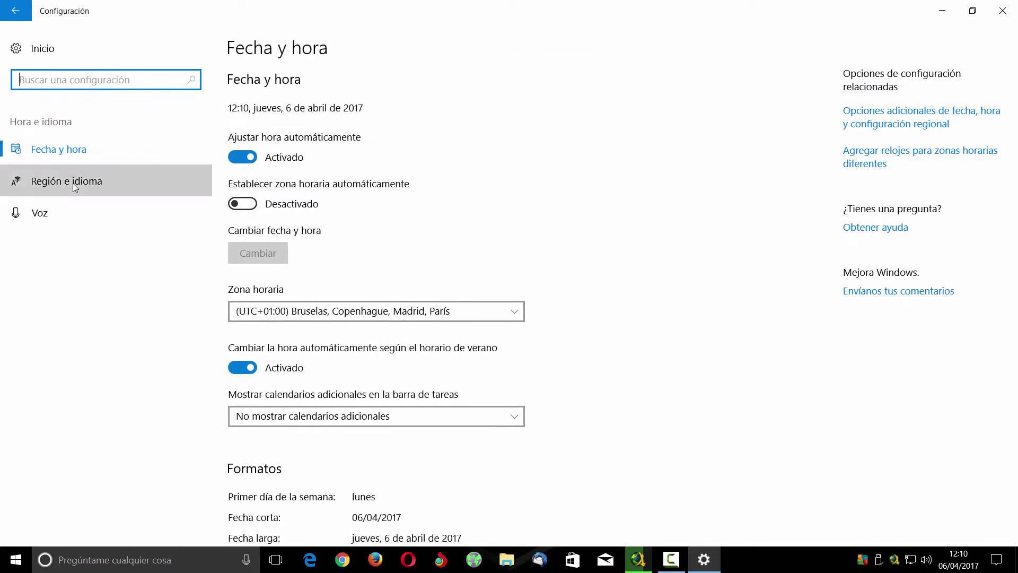
pyautogui.click(40, 213)
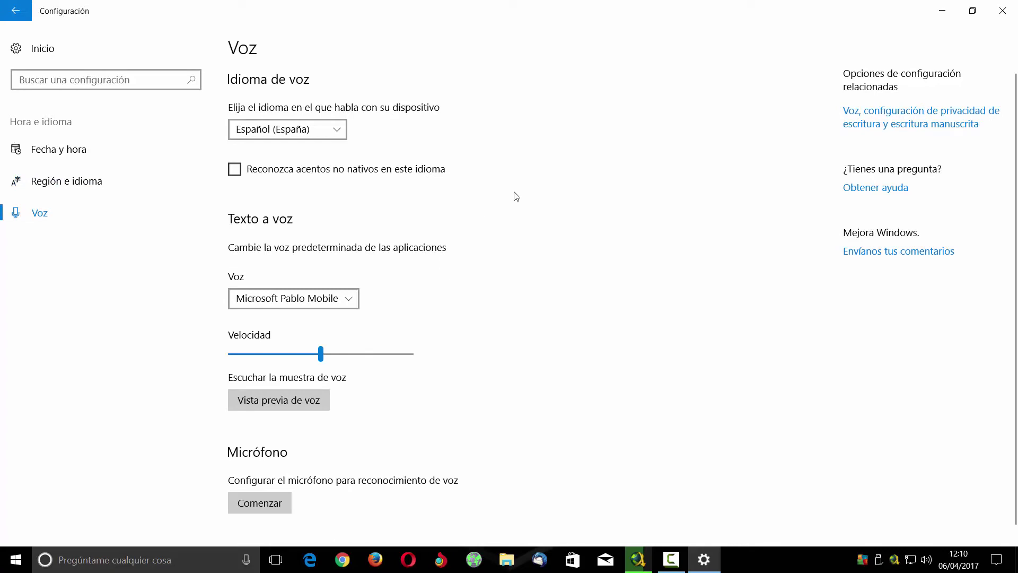
pyautogui.scroll(-1, 509, 201)
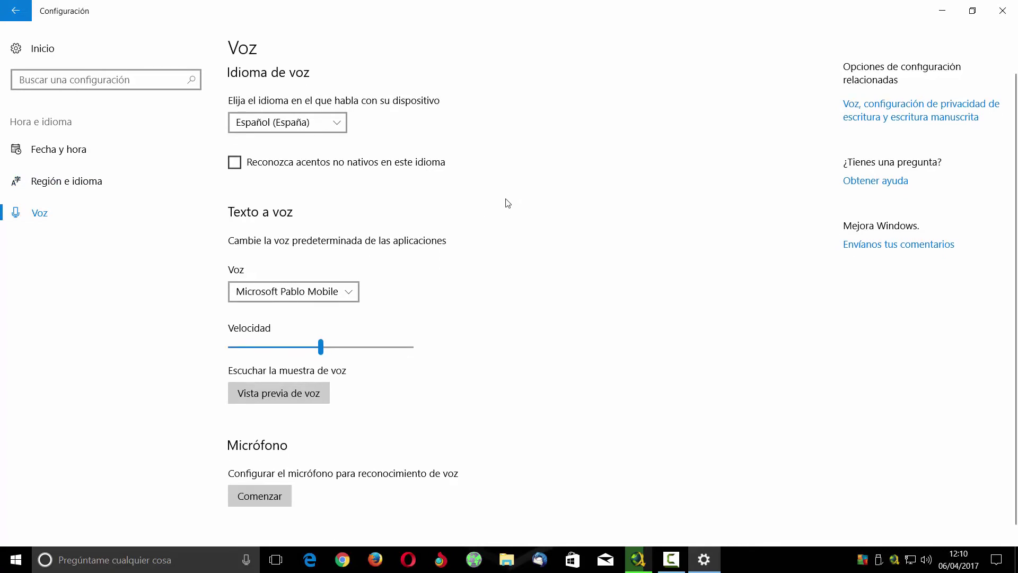
pyautogui.click(22, 14)
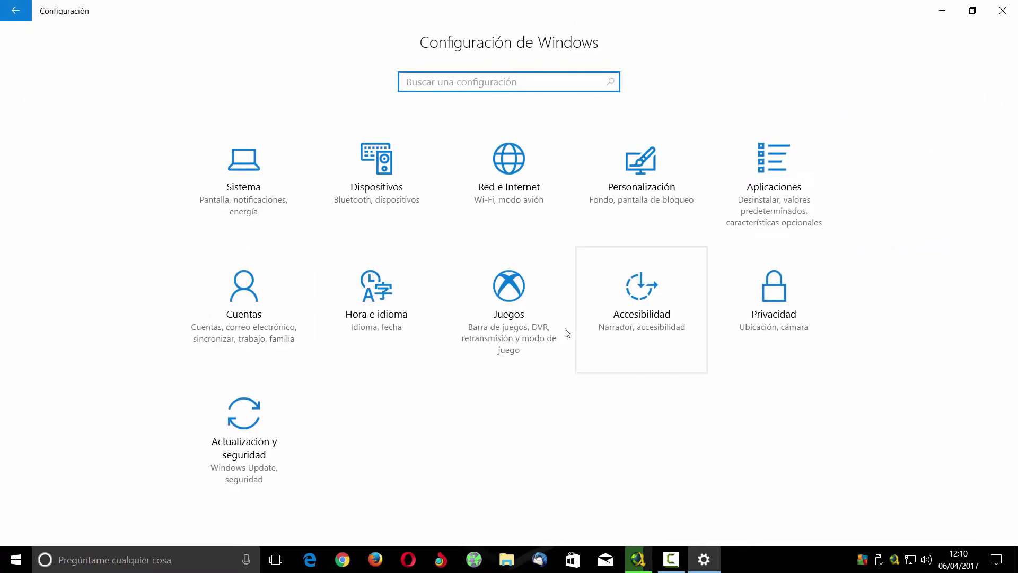
# Step: Review the Juegos category, covering Barra de juego, Game DVR, Retransmisión and Modo de juego, and return to the settings overview
pyautogui.click(524, 314)
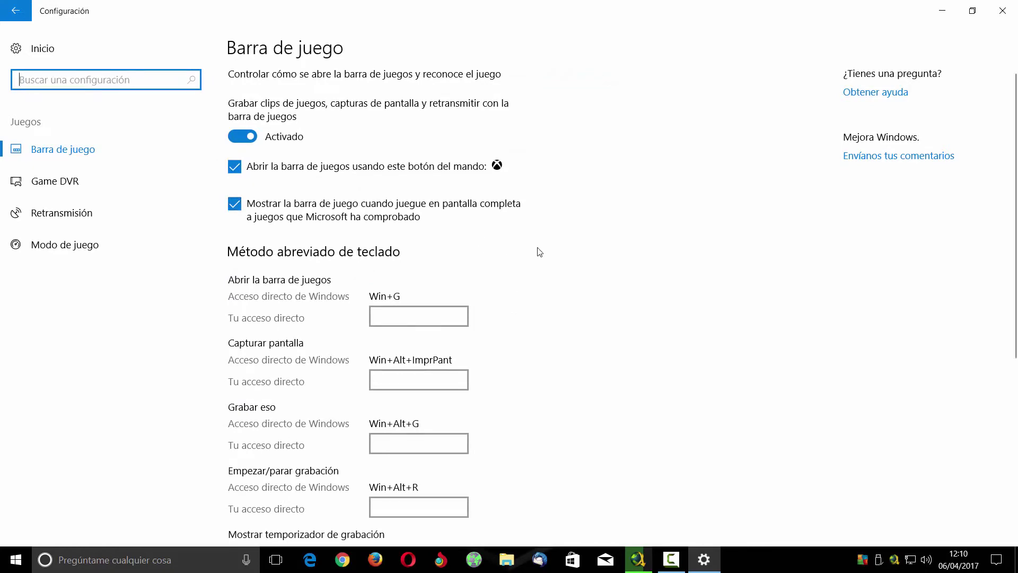
pyautogui.scroll(-5, 540, 248)
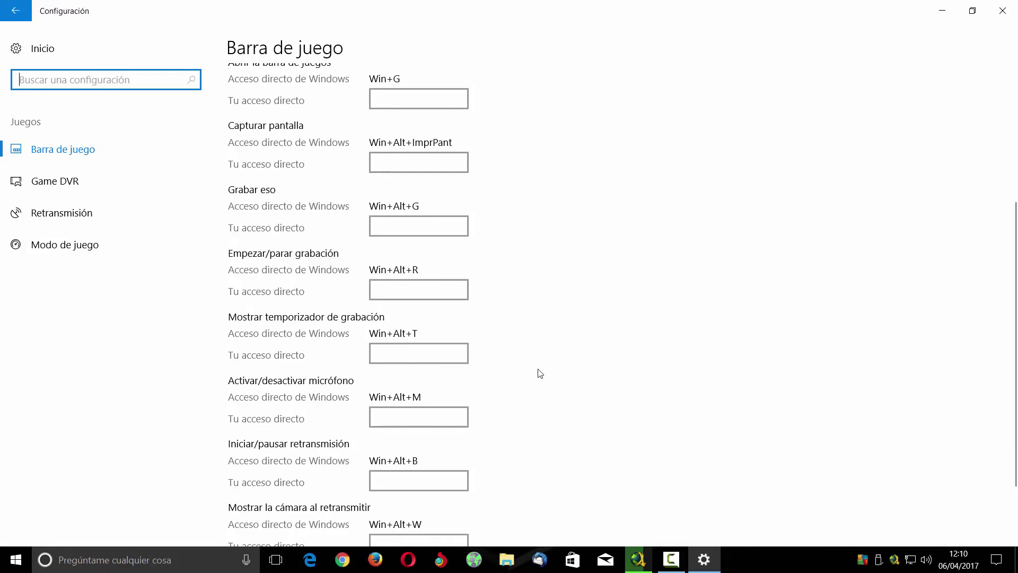
pyautogui.scroll(-2, 540, 374)
pyautogui.scroll(7, 539, 368)
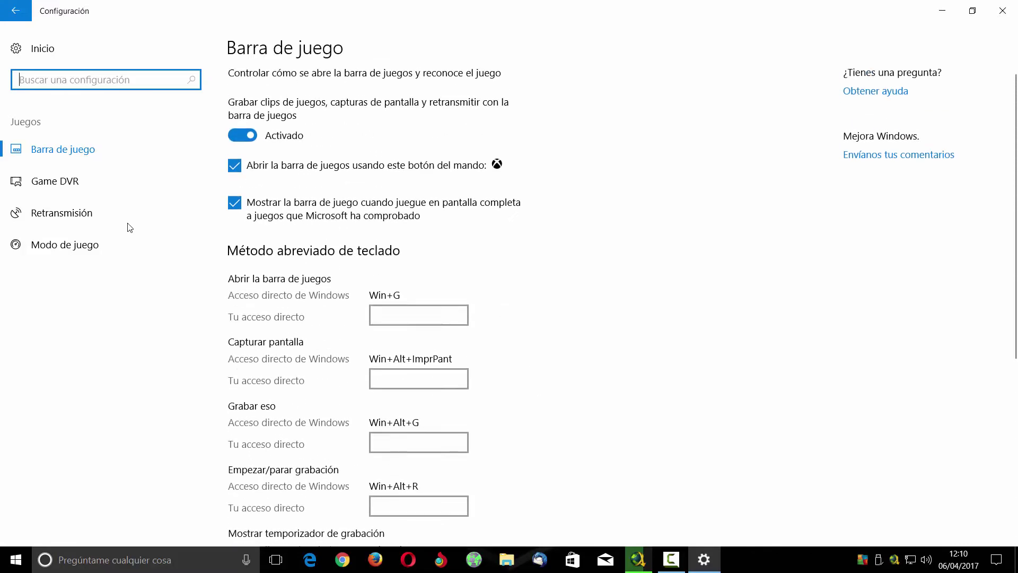
pyautogui.click(75, 183)
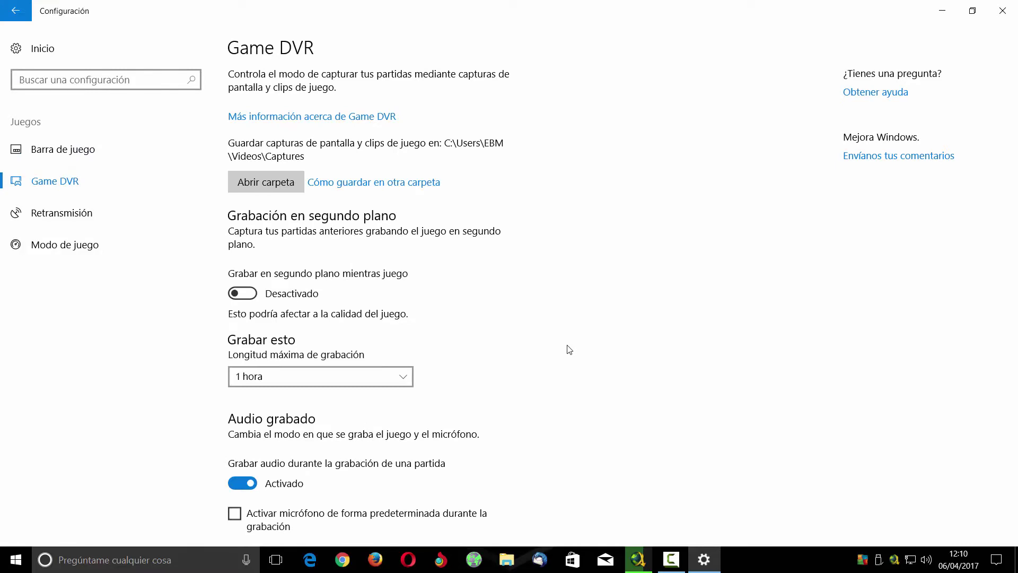
pyautogui.click(46, 213)
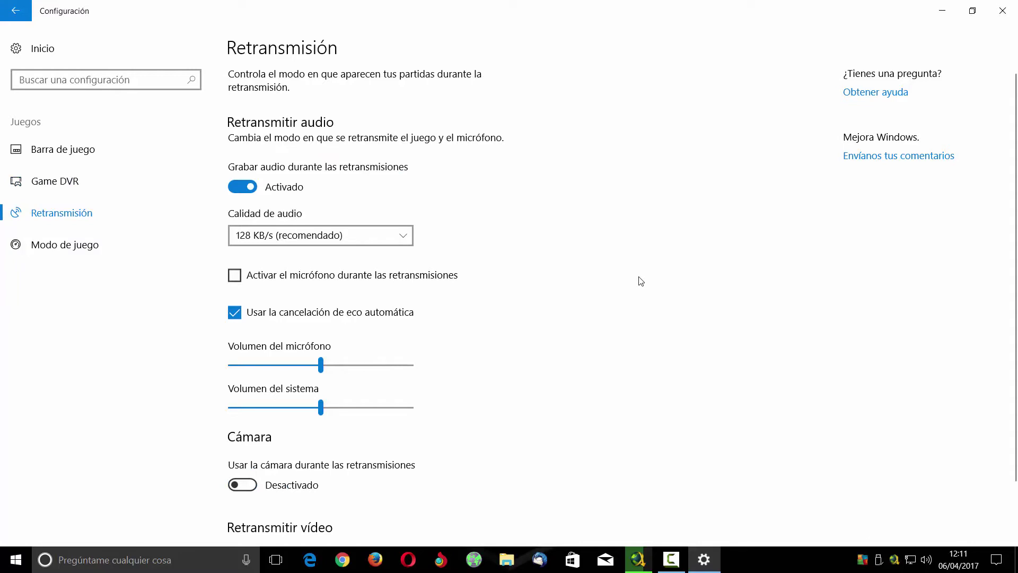
pyautogui.click(59, 244)
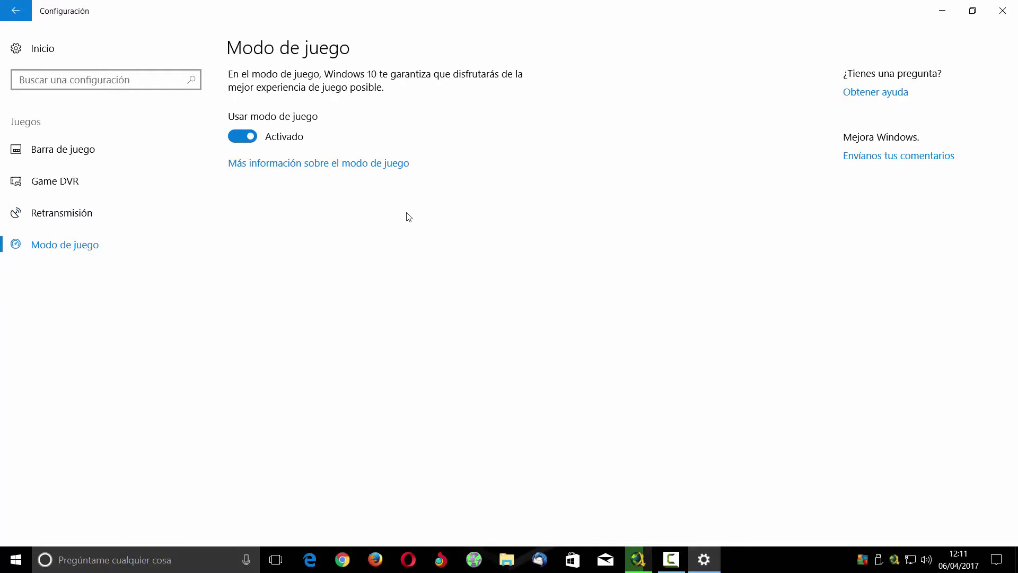
pyautogui.click(11, 11)
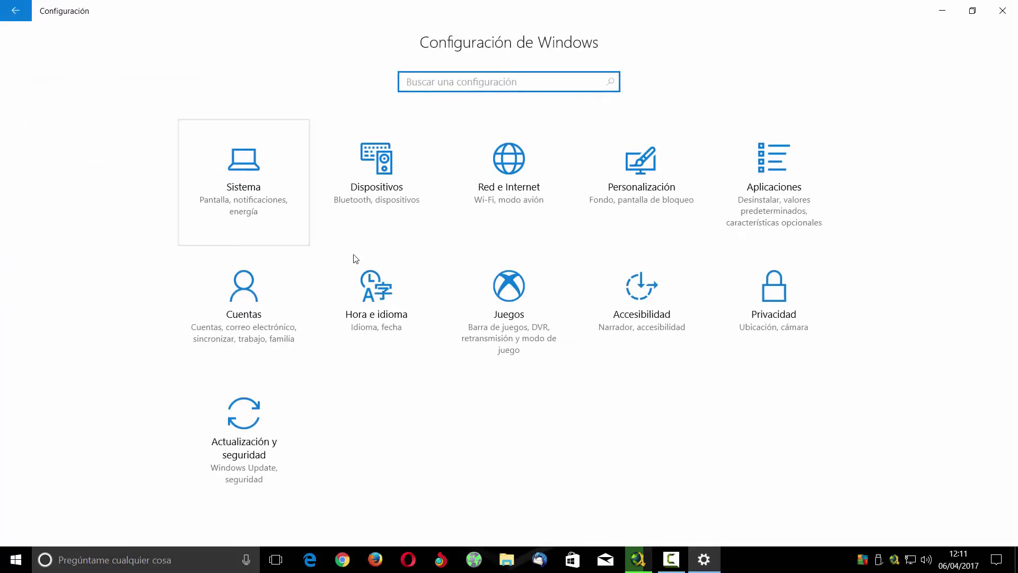
# Step: Review the Narrador, Lupa, Contraste alto and Subtítulos options in the Accesibilidad category
pyautogui.click(643, 318)
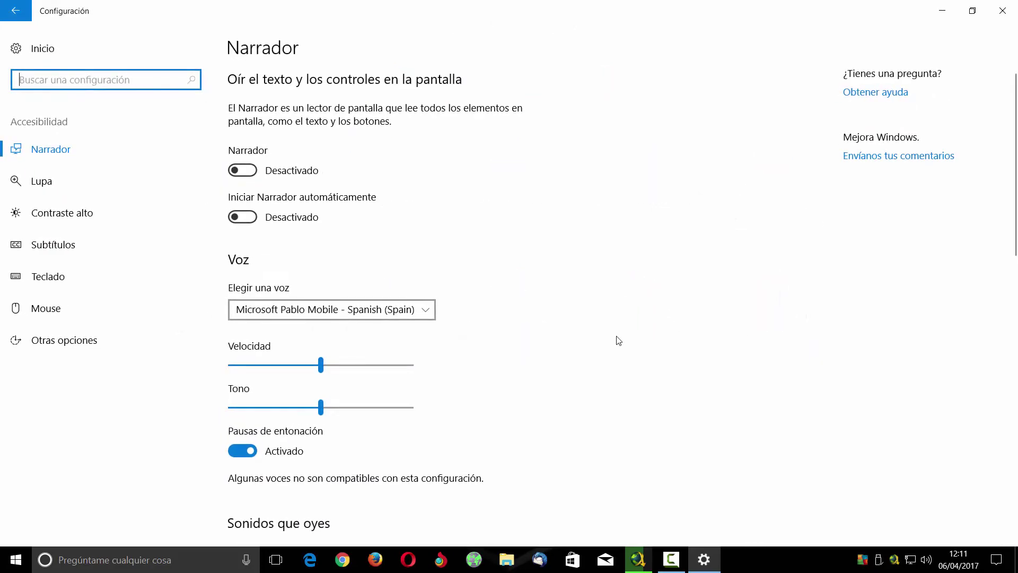
pyautogui.click(80, 183)
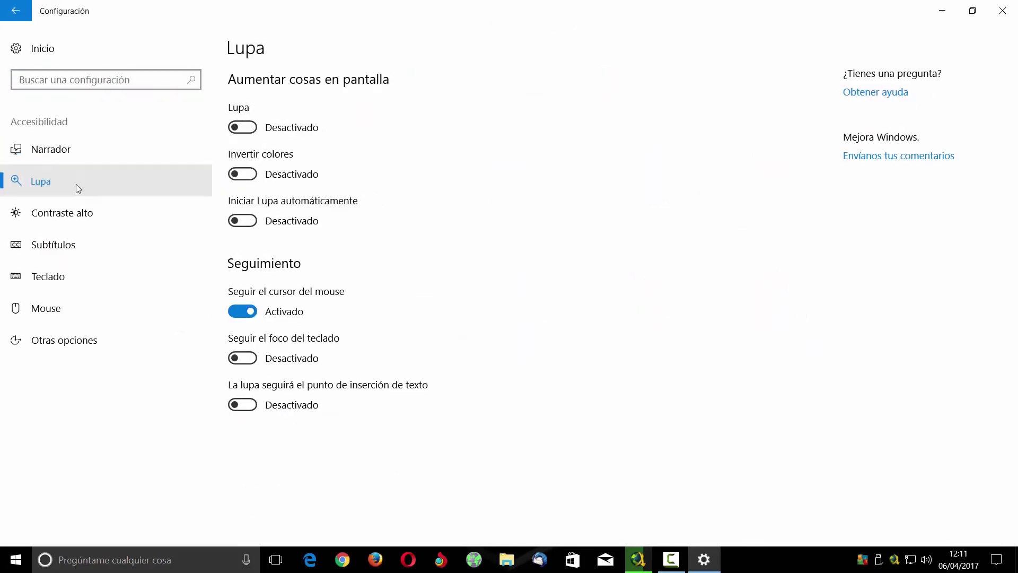
pyautogui.click(84, 225)
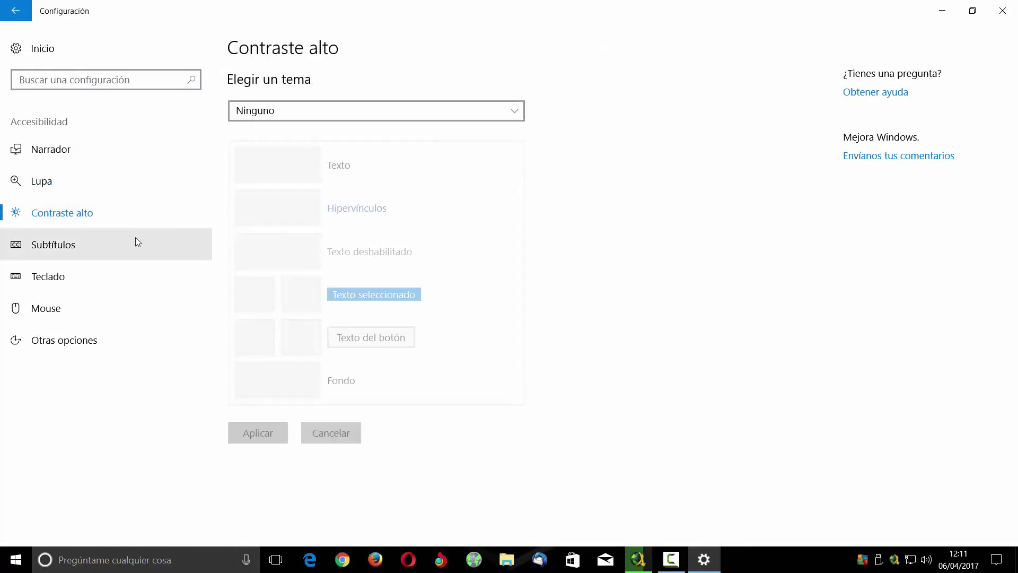
pyautogui.click(88, 245)
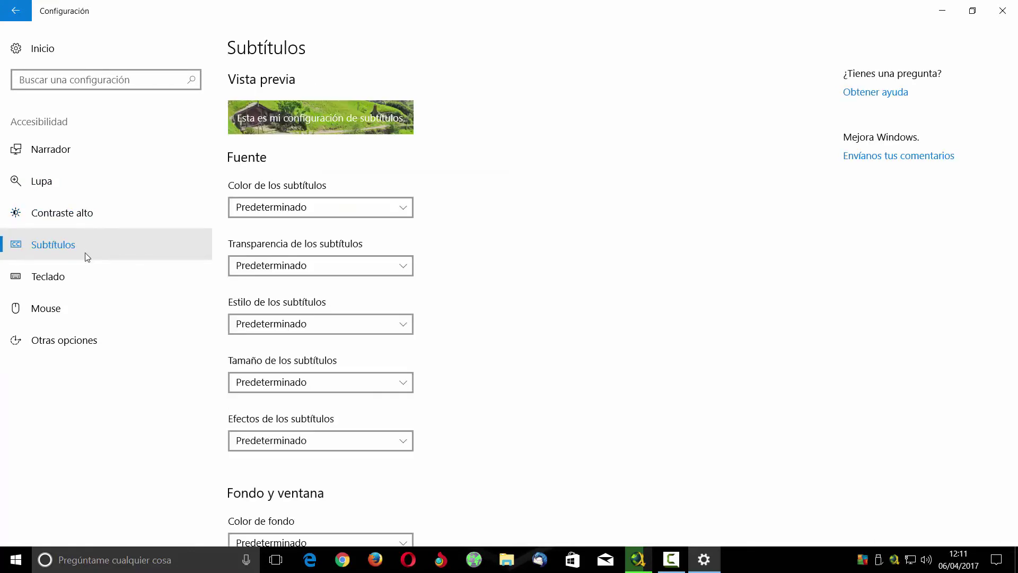
# Step: Try out the on-screen keyboard under Teclado and close it, review the Mouse options, and return to the settings overview
pyautogui.click(66, 274)
pyautogui.click(238, 130)
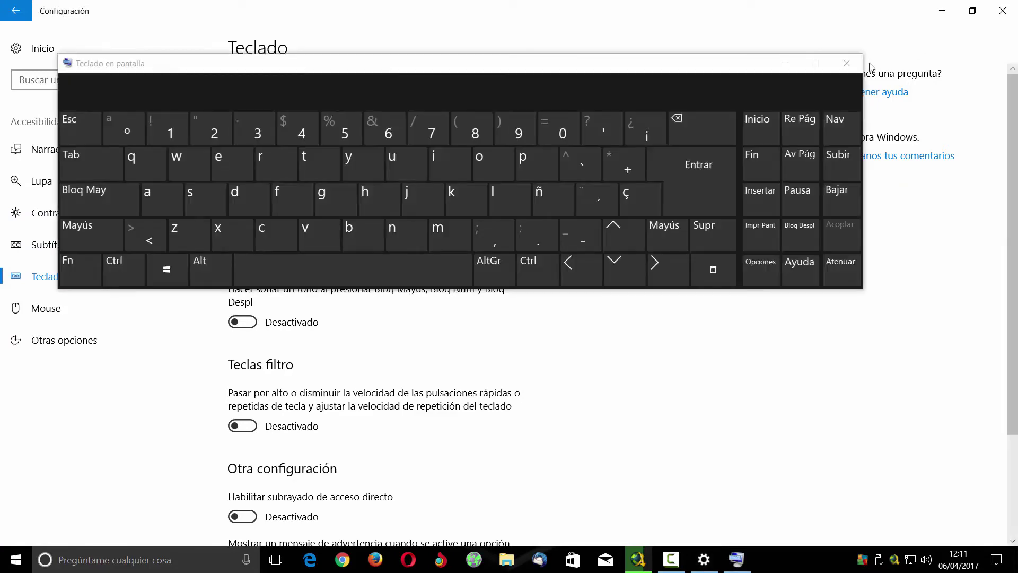
pyautogui.click(851, 61)
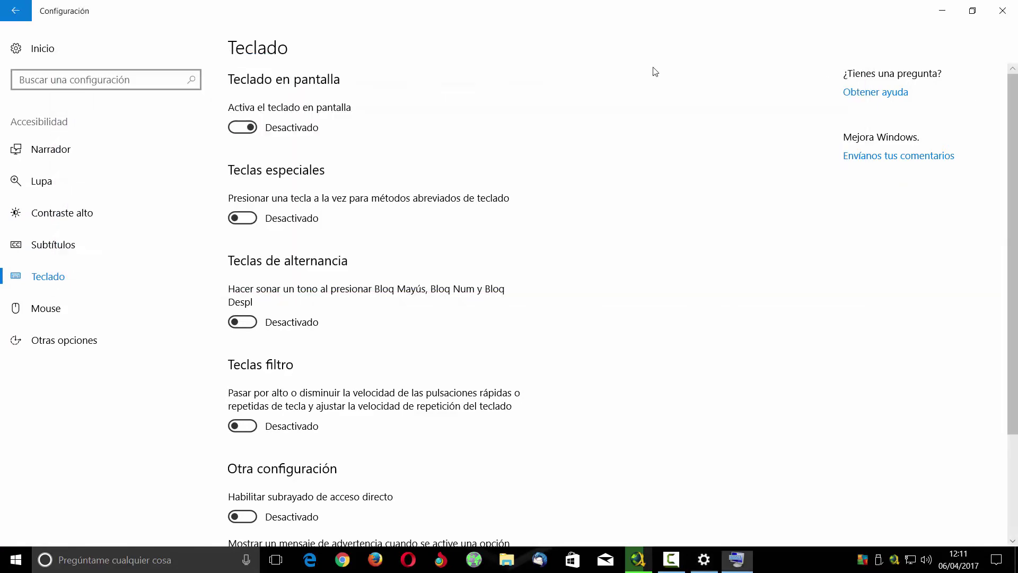
pyautogui.click(47, 309)
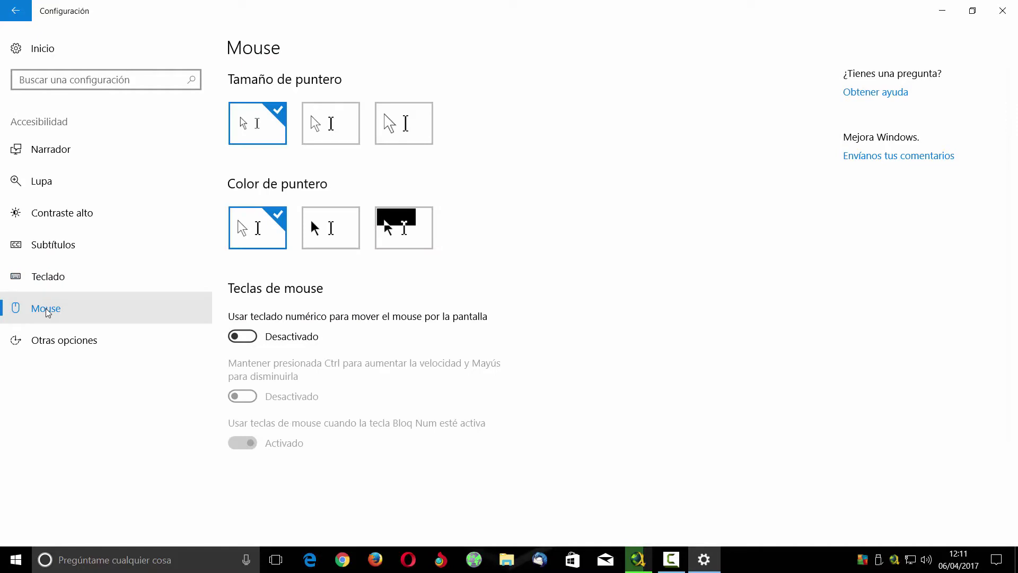
pyautogui.click(16, 6)
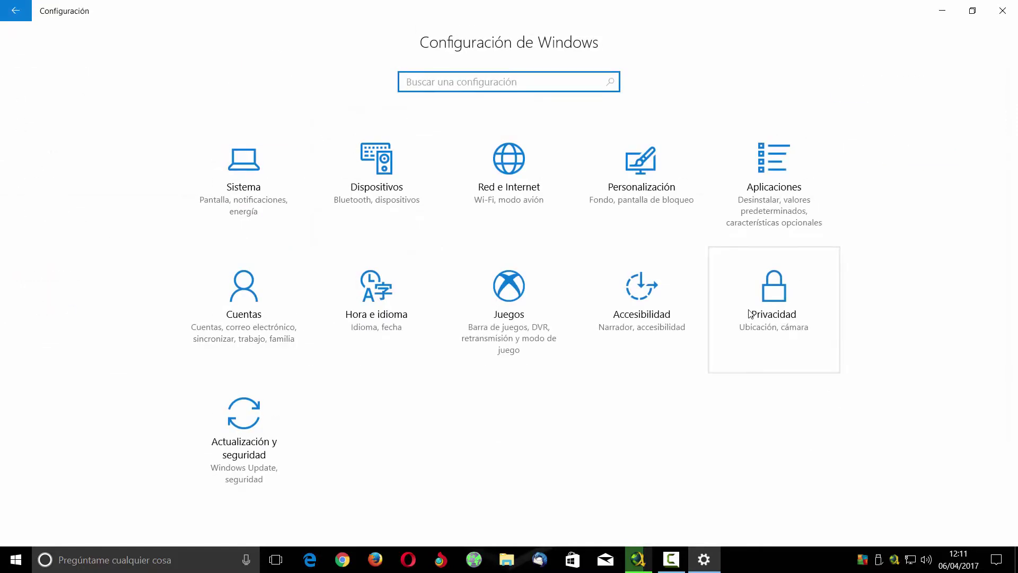
# Step: Review the General and Cámara options in the Privacidad category, and return to the settings overview
pyautogui.click(786, 316)
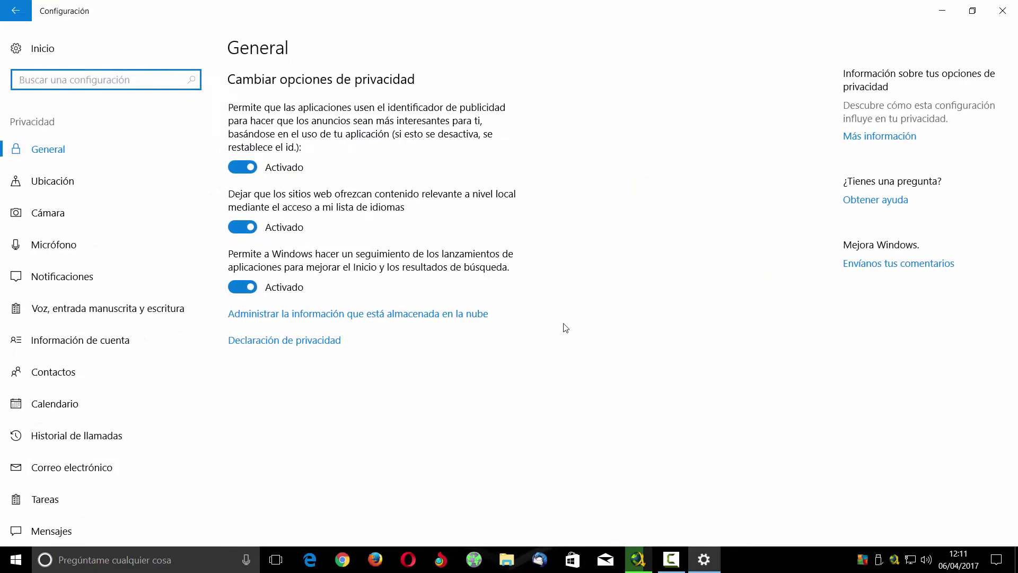
pyautogui.click(27, 211)
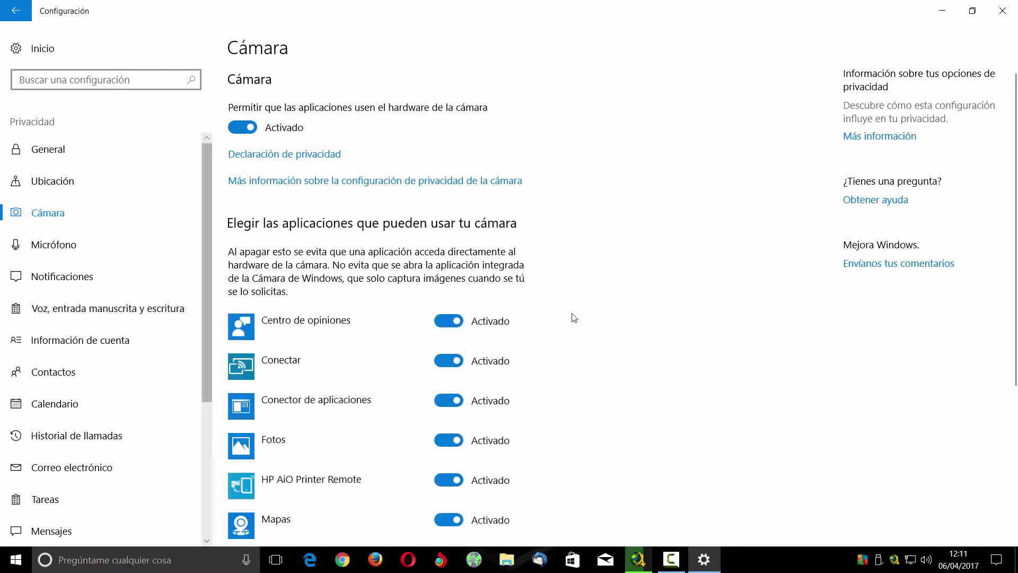
pyautogui.scroll(-5, 196, 229)
pyautogui.scroll(4, 196, 229)
pyautogui.click(9, 7)
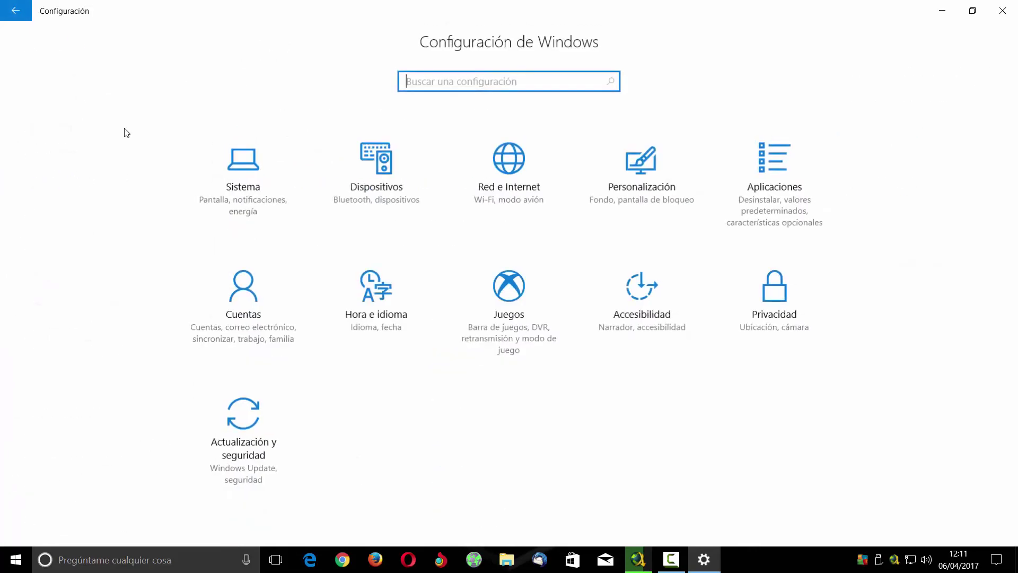
# Step: Check for updates in Windows Update under Actualización y seguridad
pyautogui.click(253, 430)
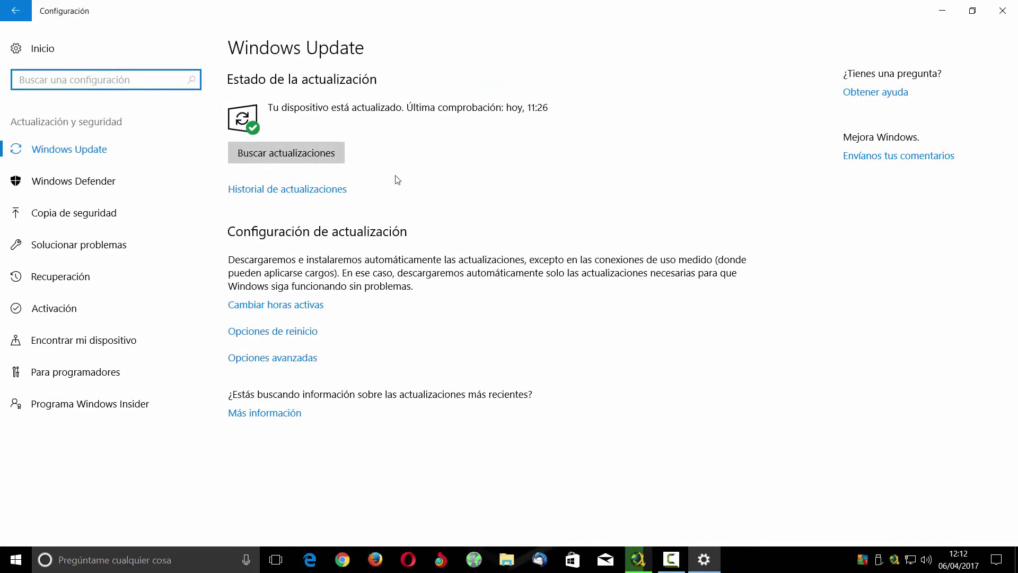
pyautogui.click(310, 151)
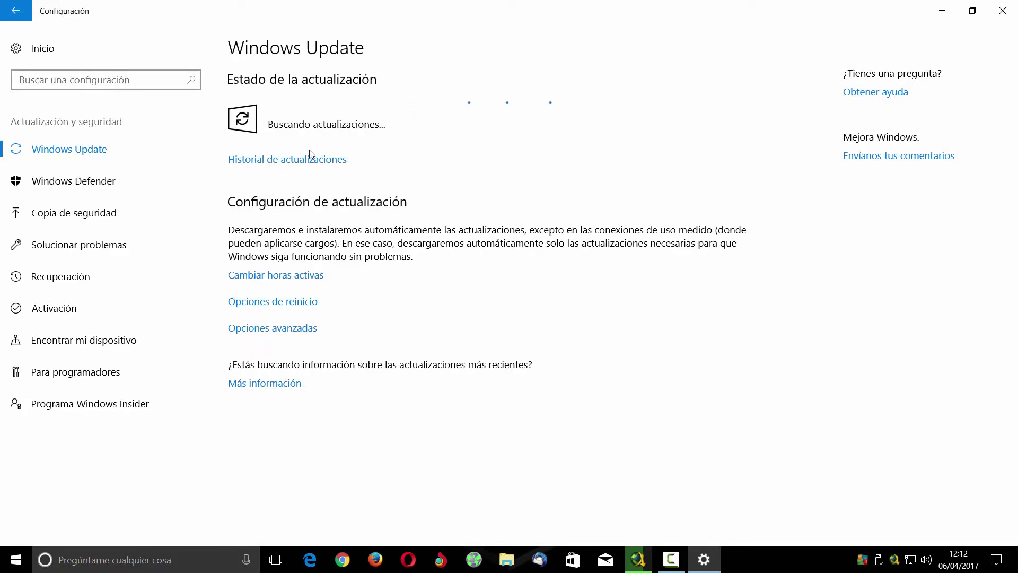
# Step: Open the Windows Defender security center from the Windows Defender settings, maximize it, and review Rendimiento y estado del dispositivo
pyautogui.click(94, 185)
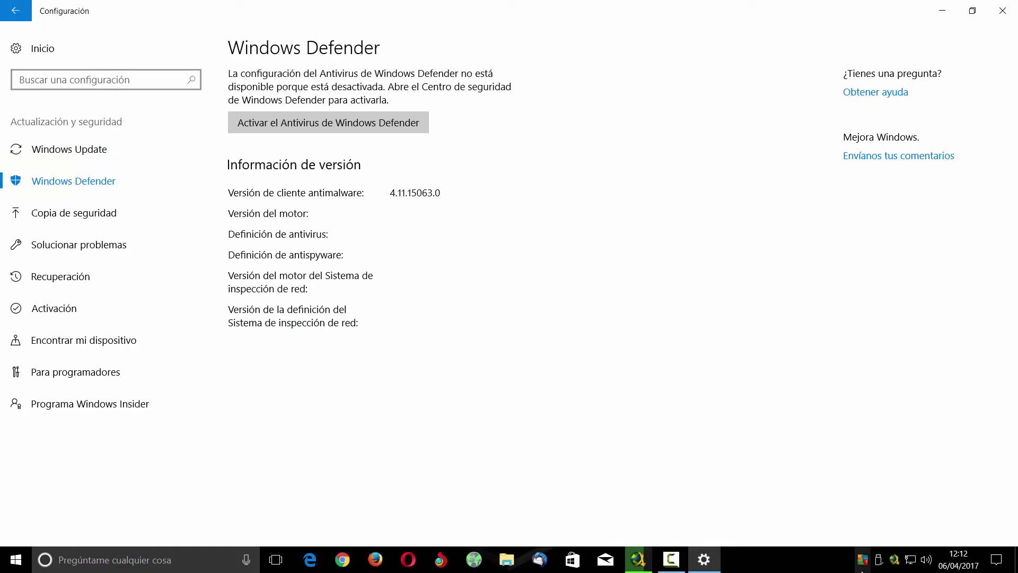
pyautogui.click(326, 122)
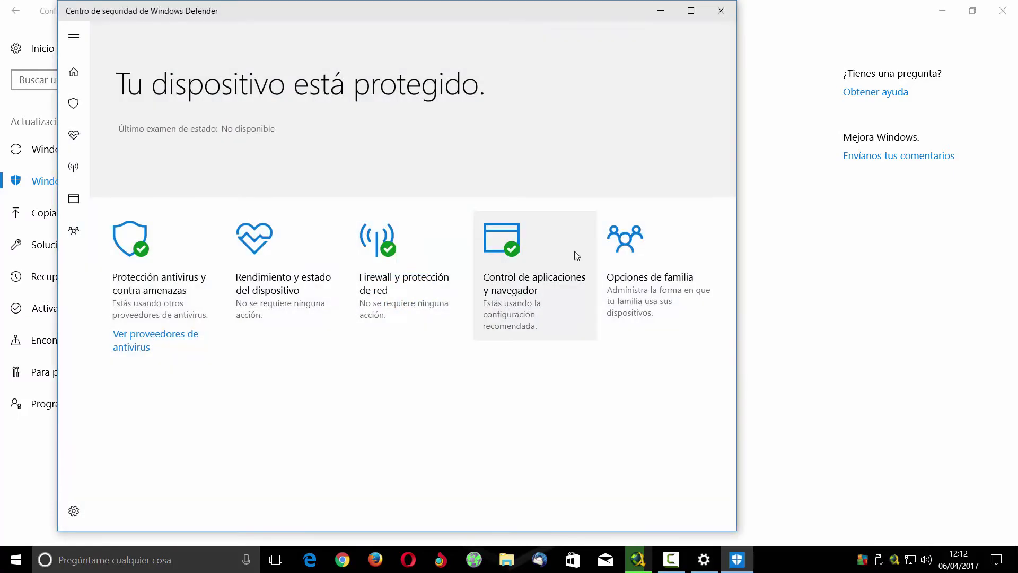
pyautogui.click(691, 11)
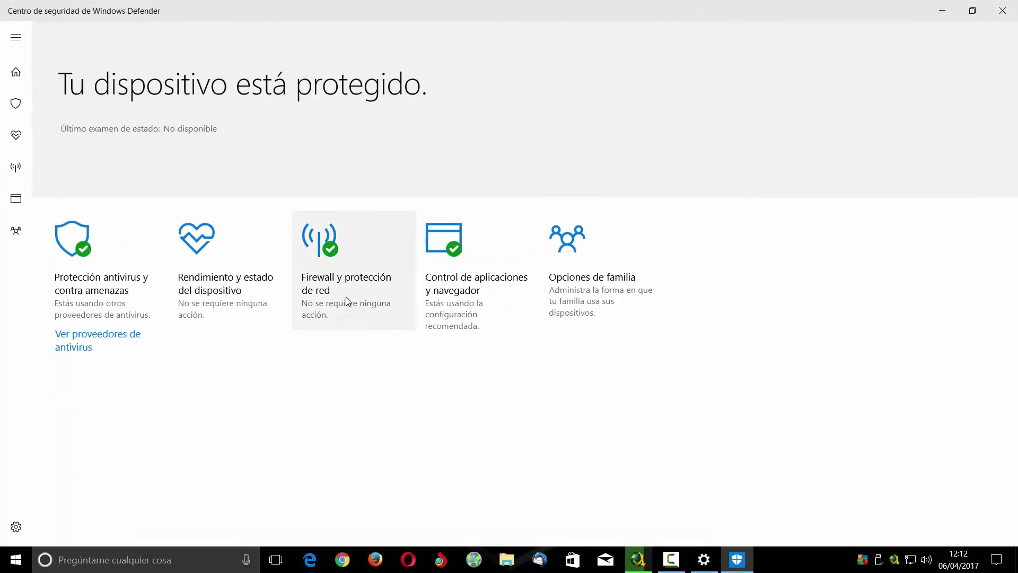
pyautogui.click(196, 242)
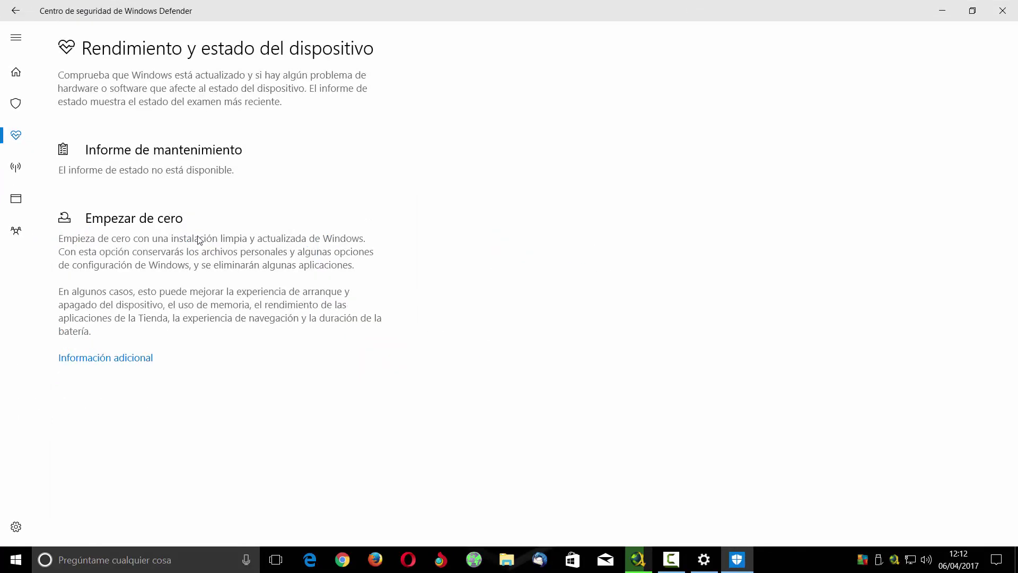
pyautogui.click(15, 11)
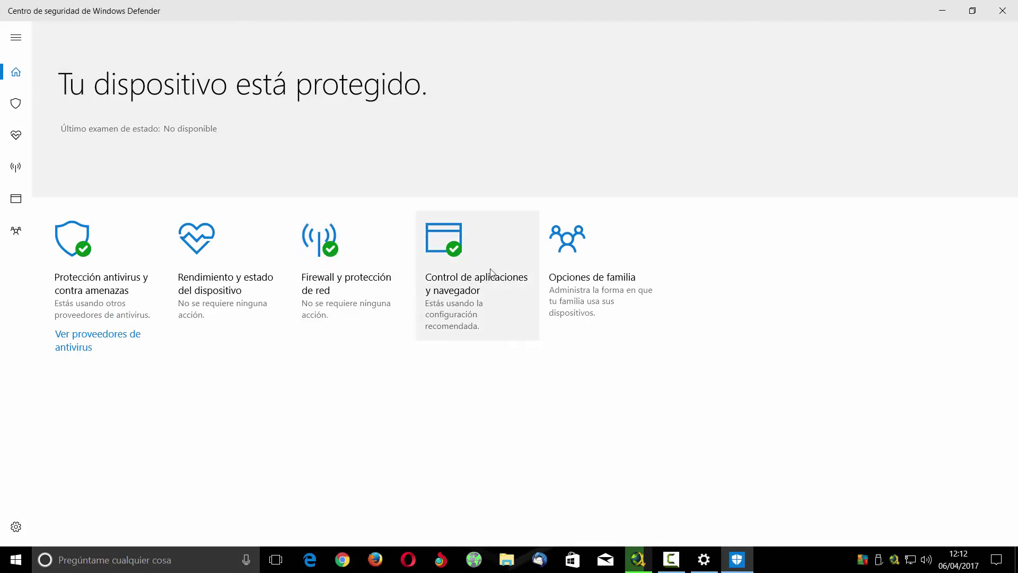
# Step: Review Control de aplicaciones y navegador, Firewall y protección de red and the device health page, and go back to the security center's home page
pyautogui.click(16, 198)
pyautogui.click(20, 155)
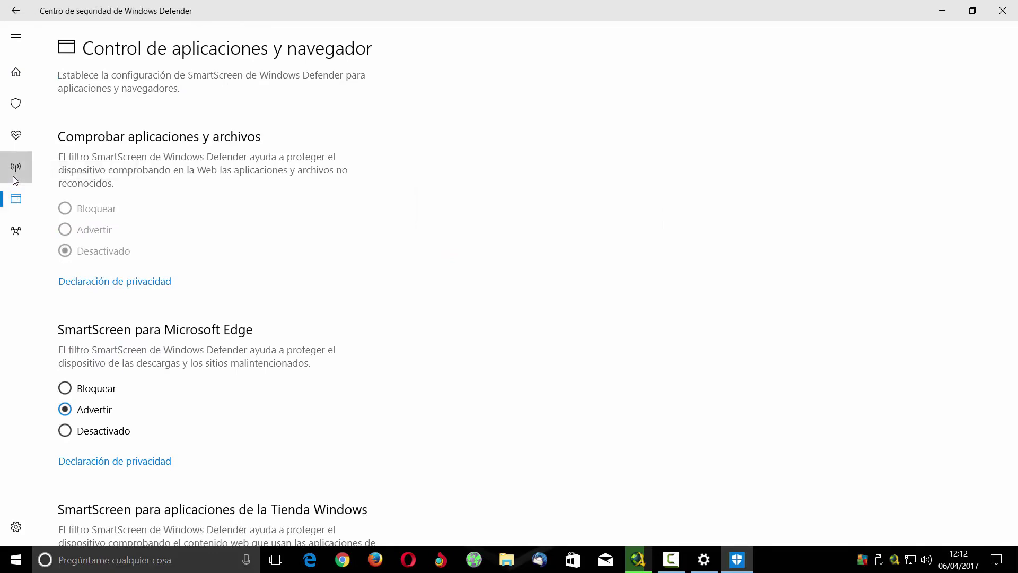
pyautogui.click(15, 135)
pyautogui.click(16, 71)
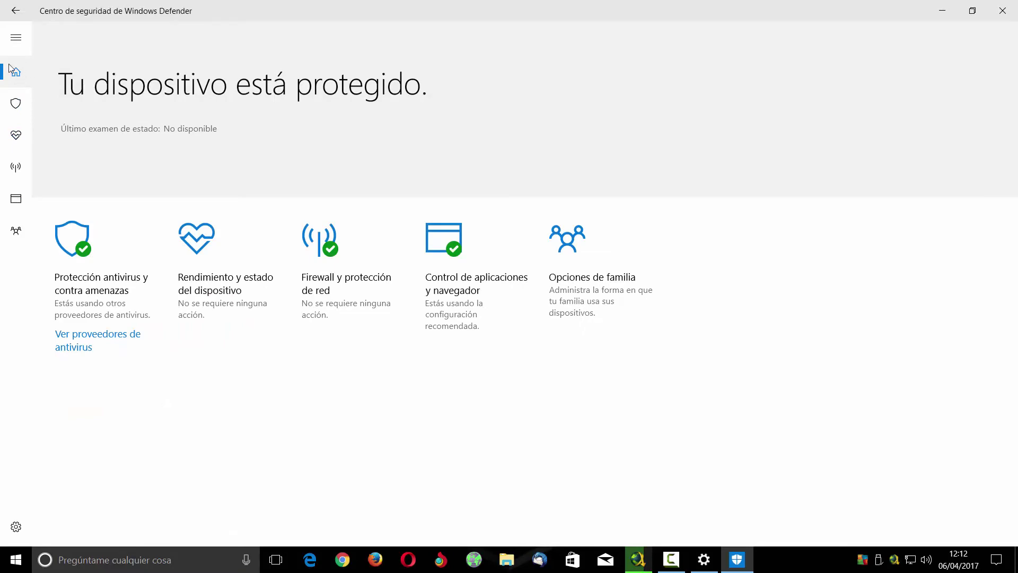
pyautogui.click(13, 13)
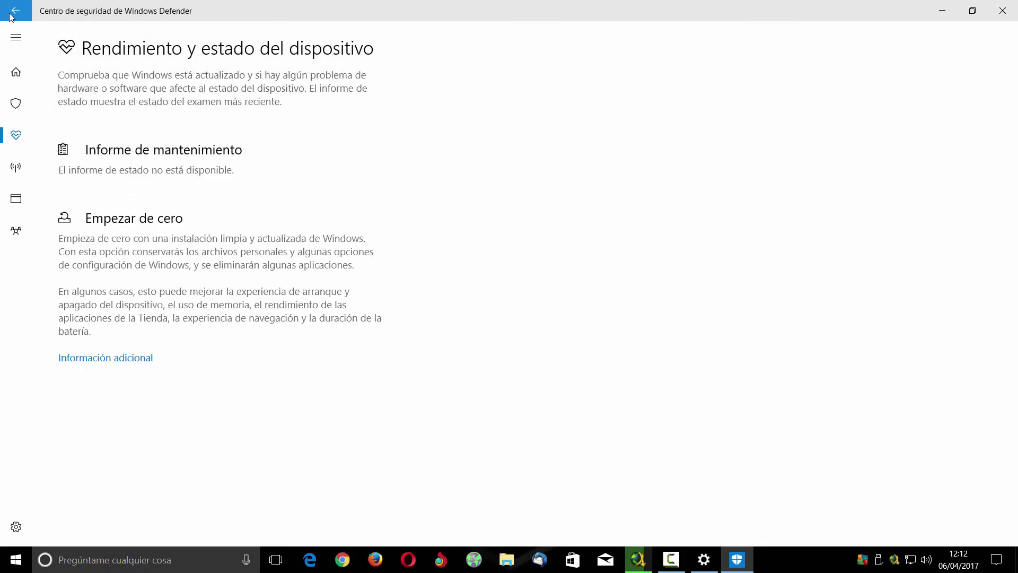
pyautogui.click(10, 15)
pyautogui.click(11, 15)
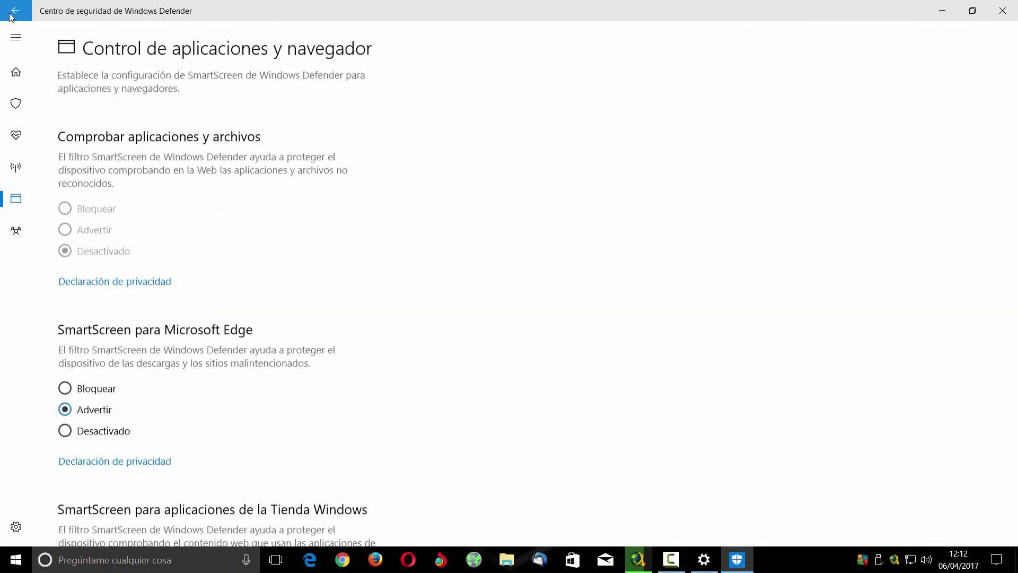
pyautogui.click(11, 15)
pyautogui.doubleClick(10, 15)
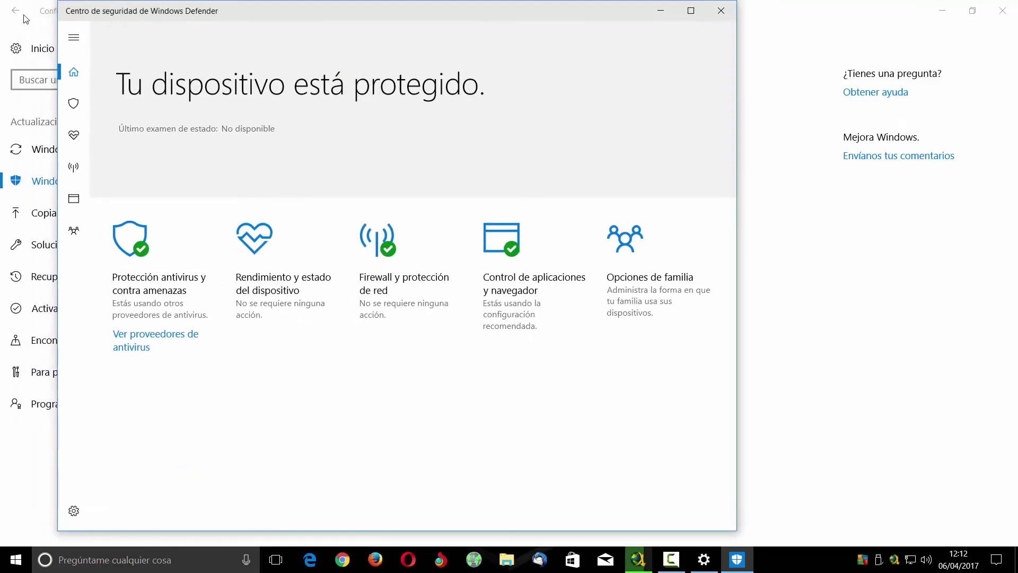
# Step: Close the Windows Defender security center and review the Copia de seguridad and Solucionar problemas settings
pyautogui.click(725, 14)
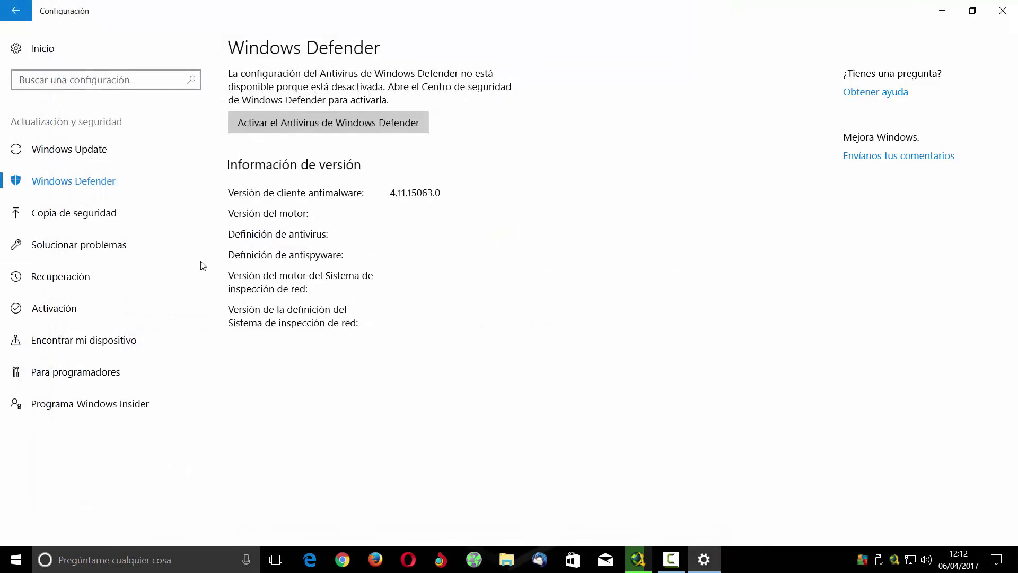
pyautogui.click(96, 215)
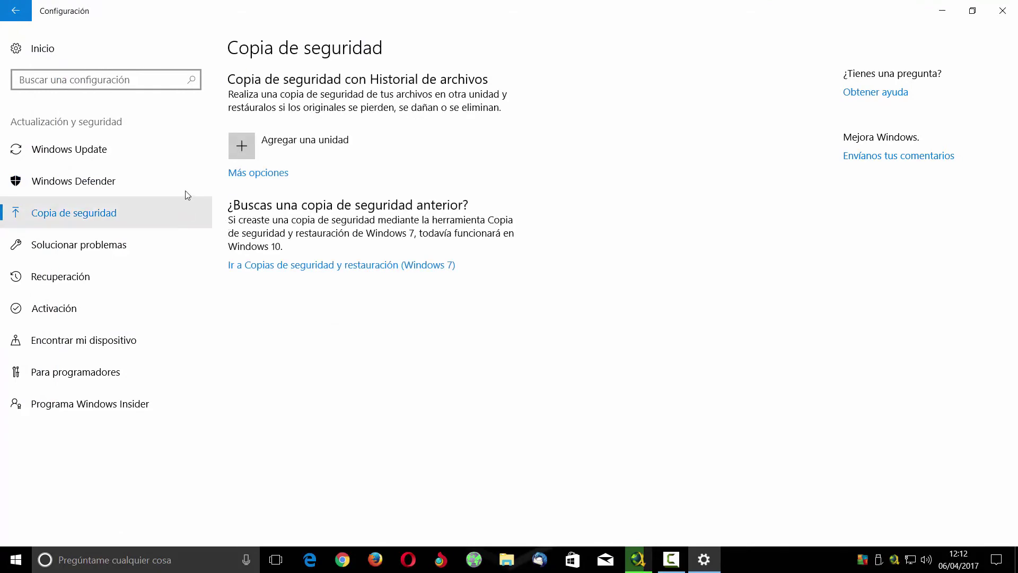
pyautogui.click(108, 254)
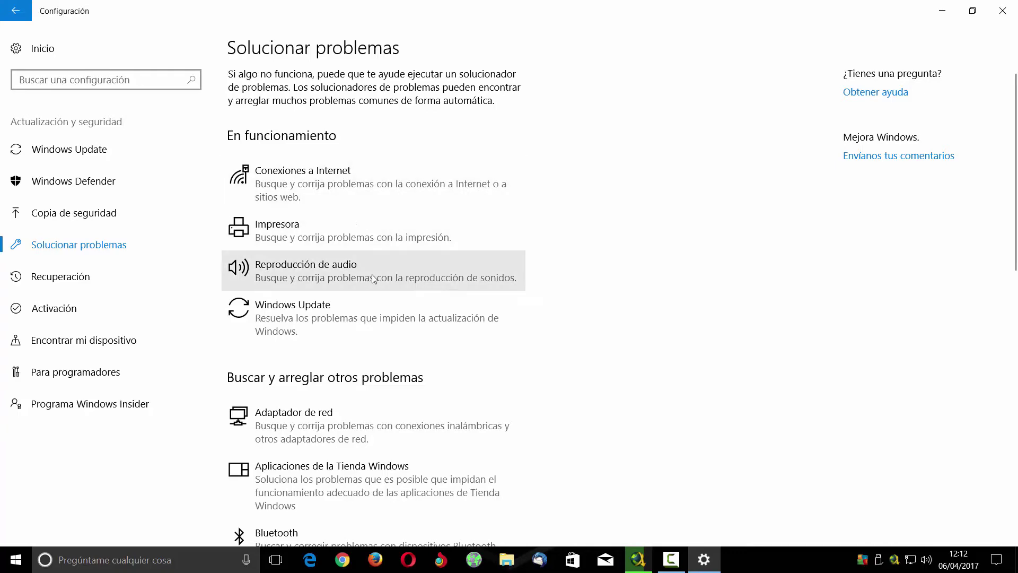
pyautogui.scroll(-10, 565, 306)
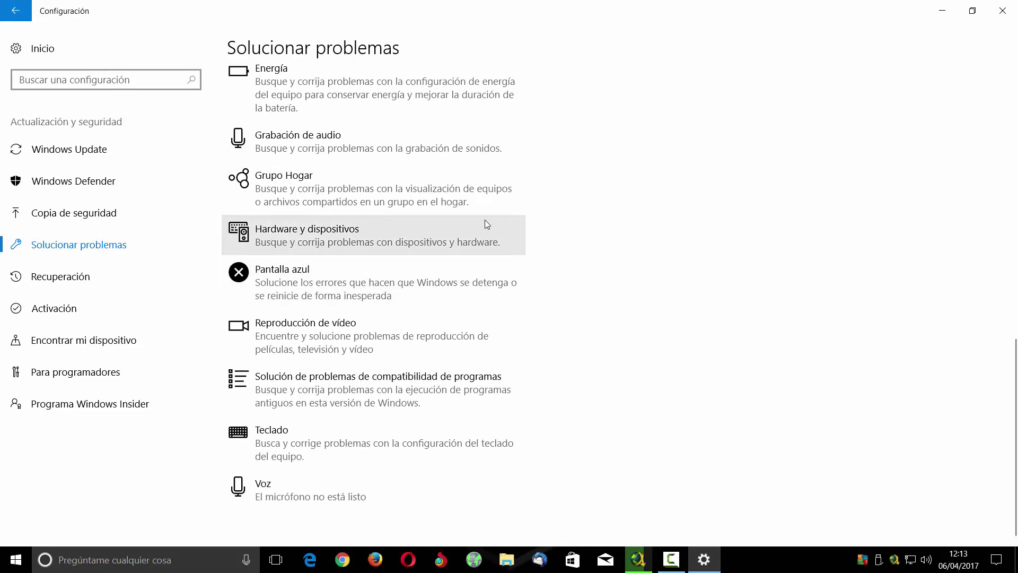
# Step: Review Recuperación, Activación, Encontrar mi dispositivo, Para programadores and Programa Windows Insider, and close Settings
pyautogui.click(72, 277)
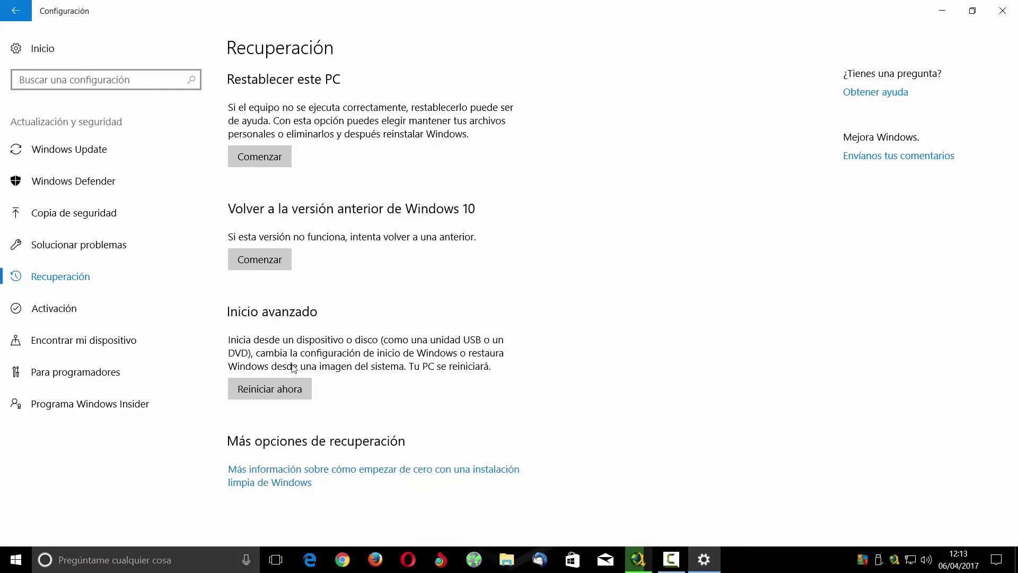
pyautogui.click(71, 313)
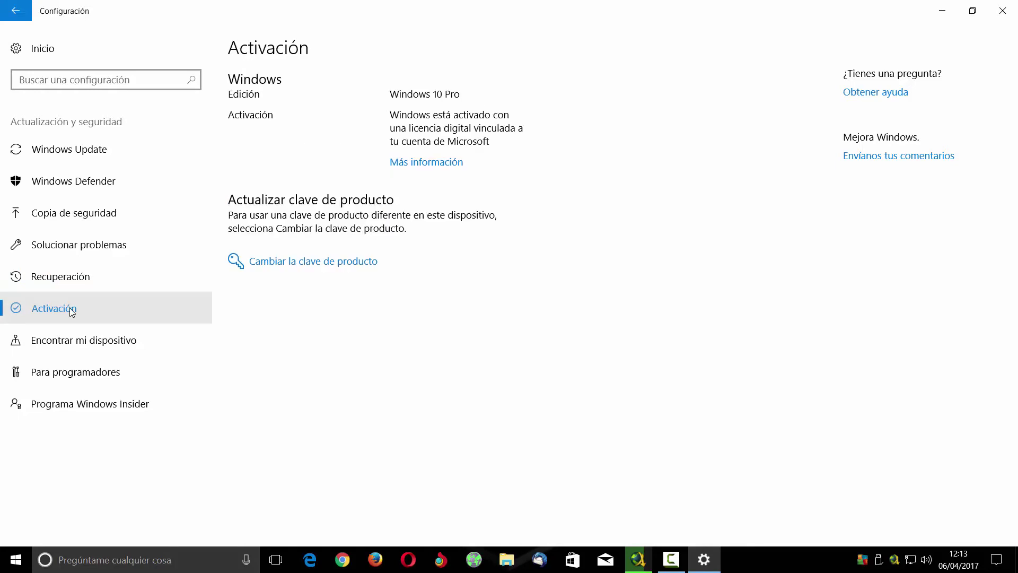
pyautogui.click(80, 342)
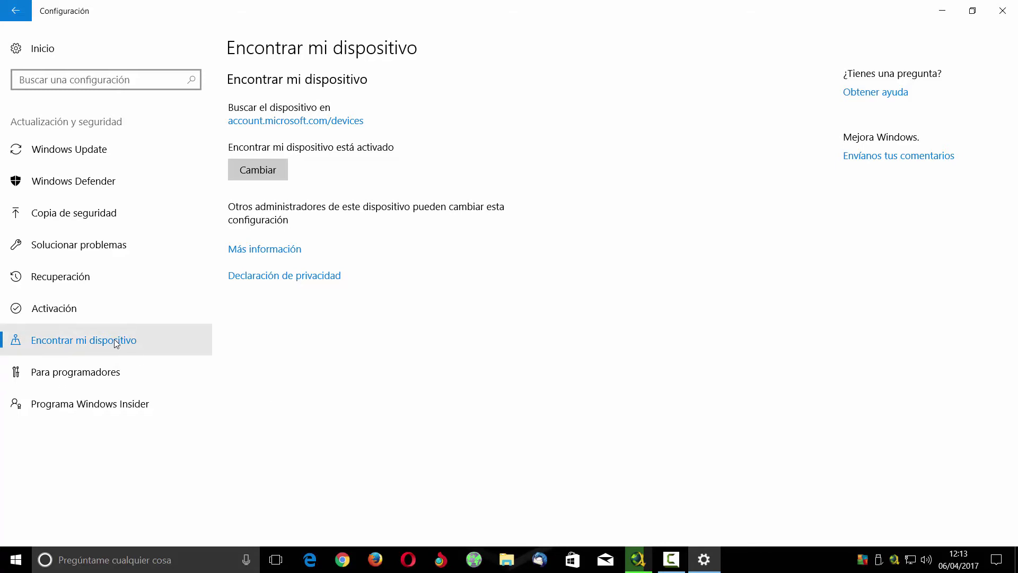
pyautogui.click(112, 375)
pyautogui.click(117, 403)
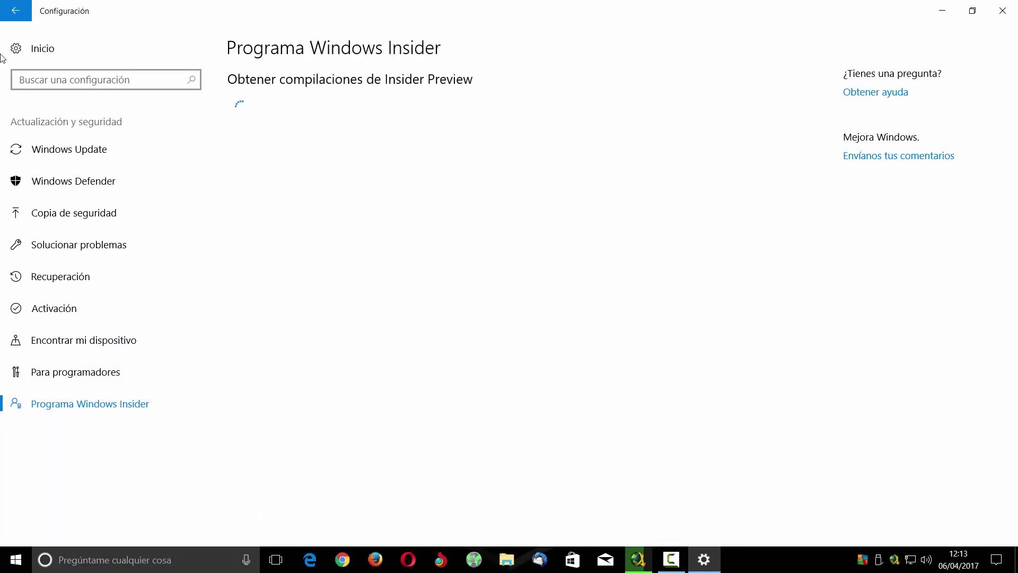
pyautogui.click(16, 17)
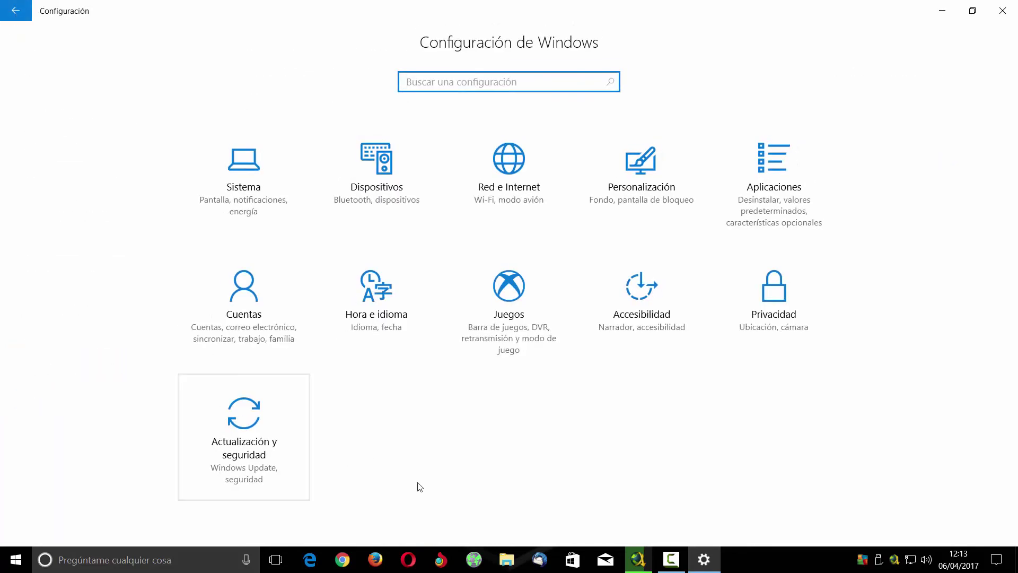
pyautogui.click(16, 11)
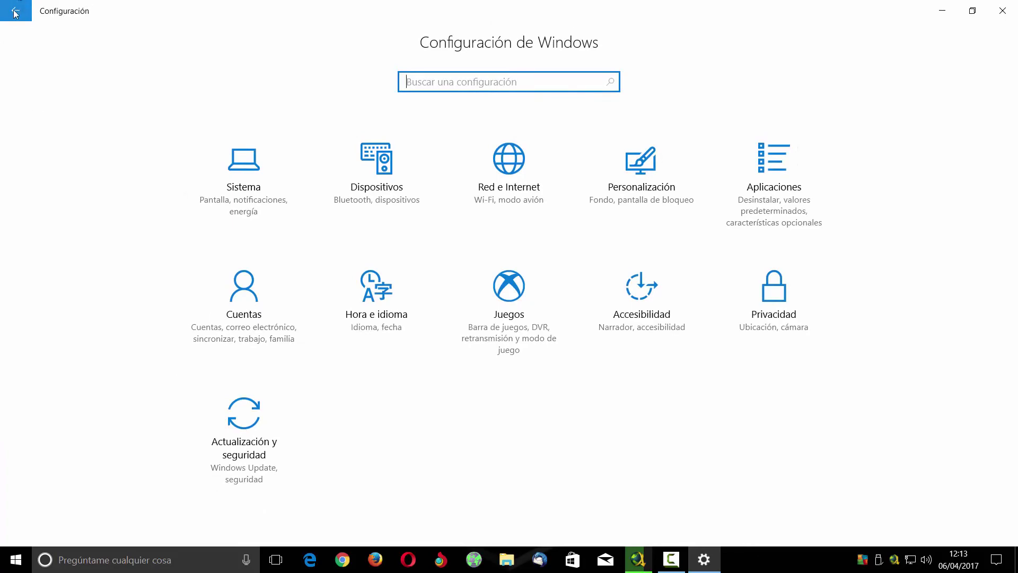
pyautogui.click(1002, 11)
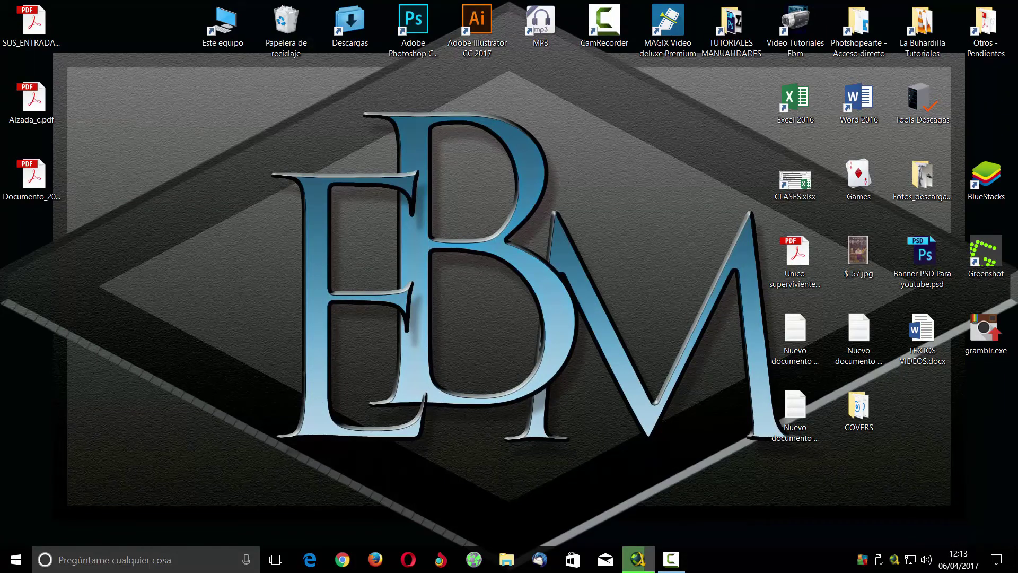
# Step: View the action center and the Store's home page, closing each one
pyautogui.click(1001, 560)
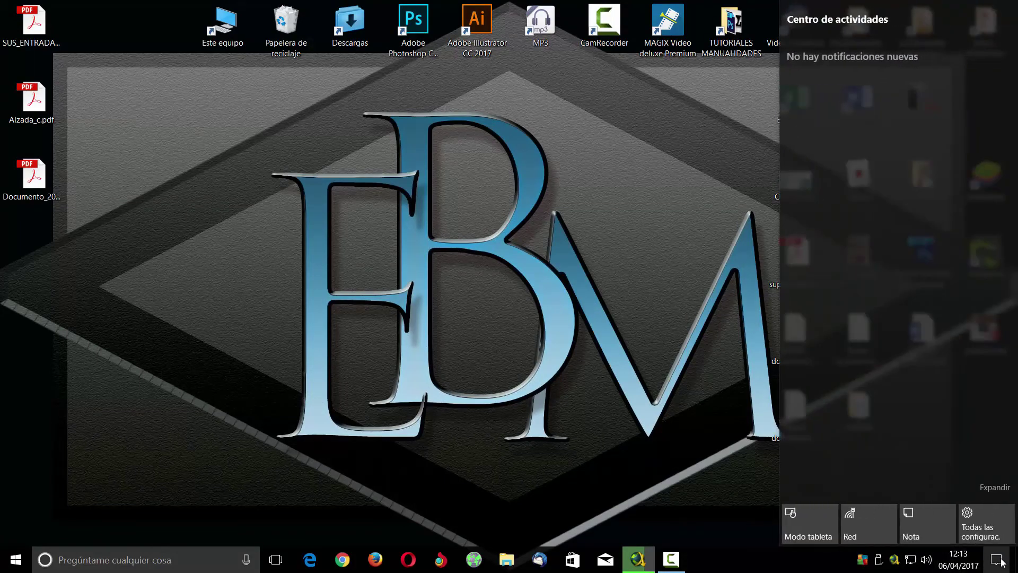
pyautogui.click(999, 560)
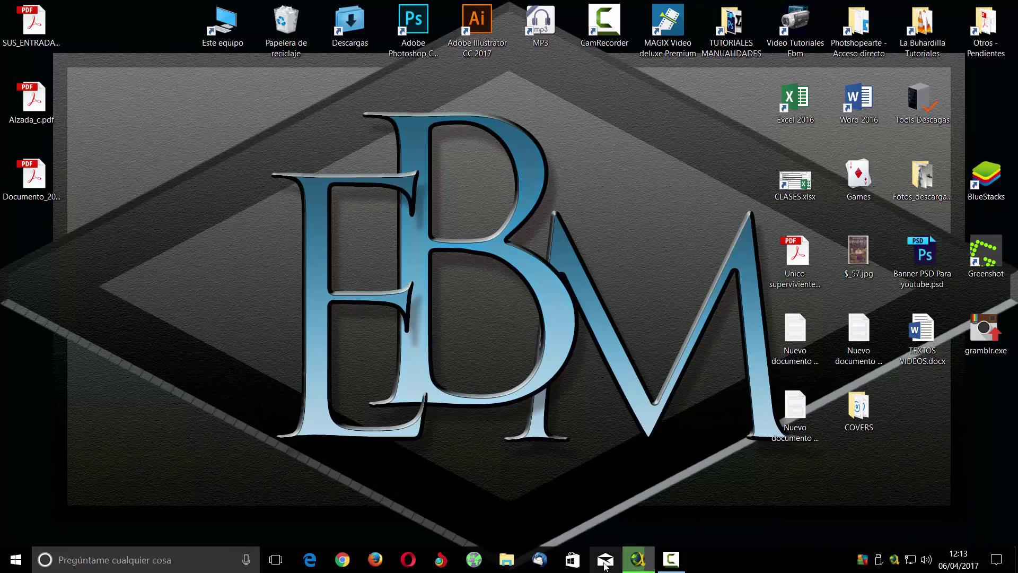
pyautogui.click(571, 561)
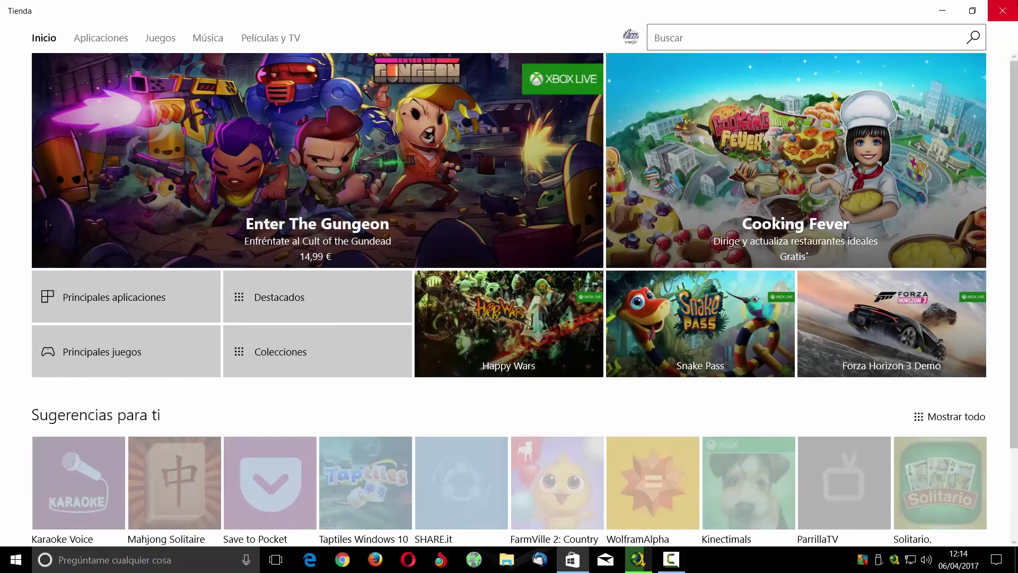
pyautogui.hotkey('alt', 'F4')
# Step: Open the power options in the Start menu
pyautogui.click(14, 569)
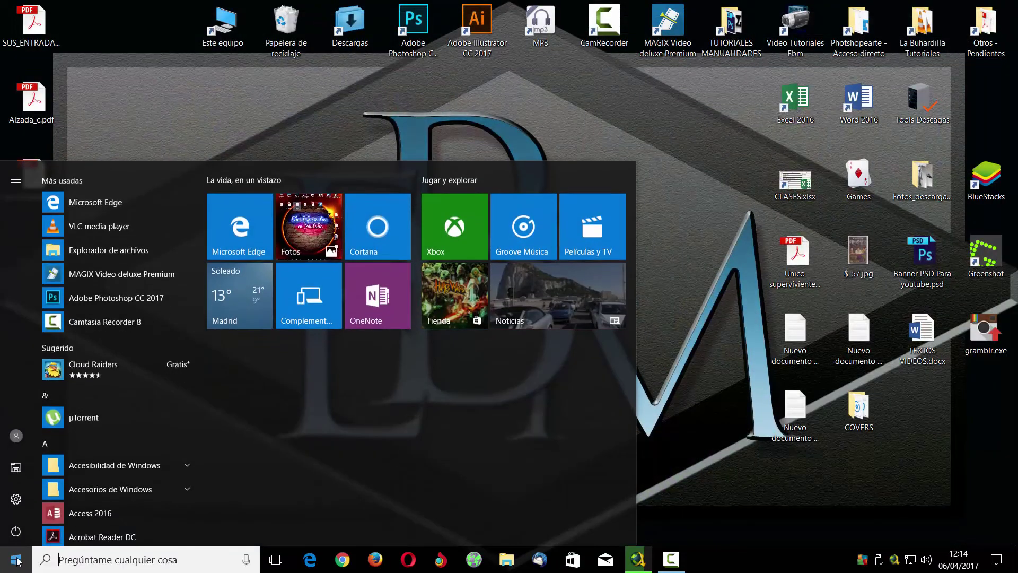
pyautogui.click(13, 533)
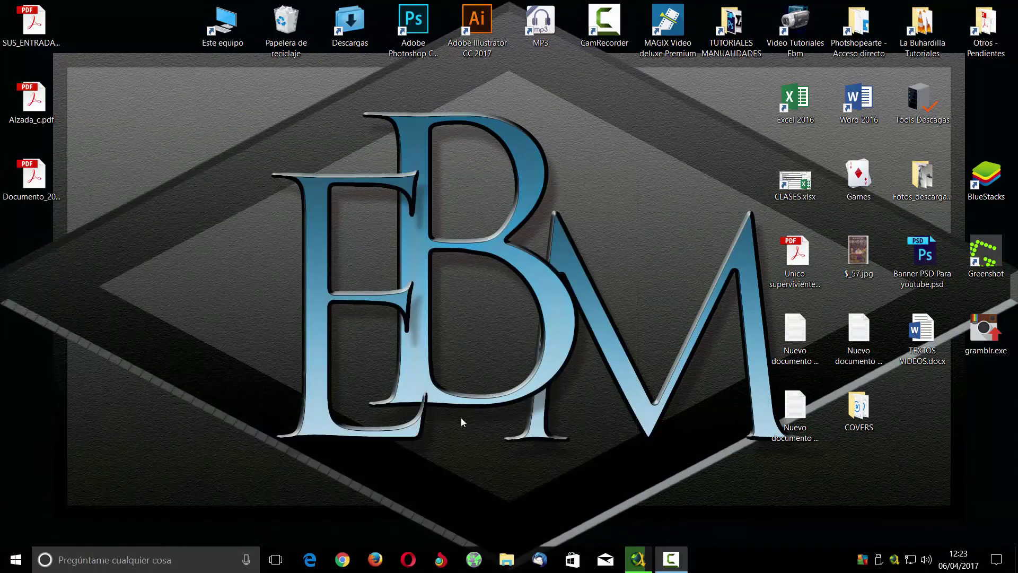
# Step: Switch to Microsoft Edge, open YouTube from the Symbaloo page, and set its tab aside
pyautogui.click(310, 559)
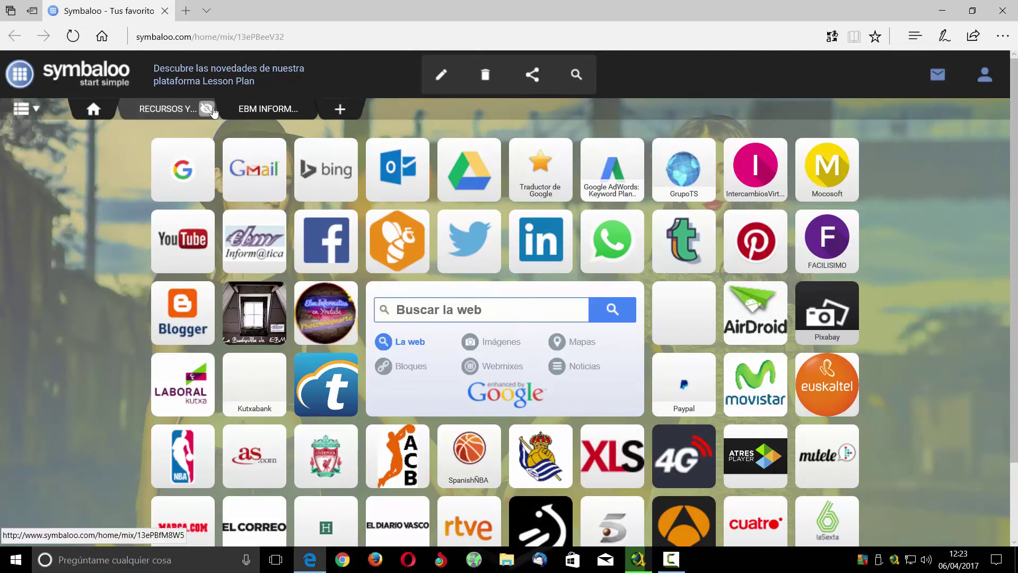
pyautogui.click(195, 239)
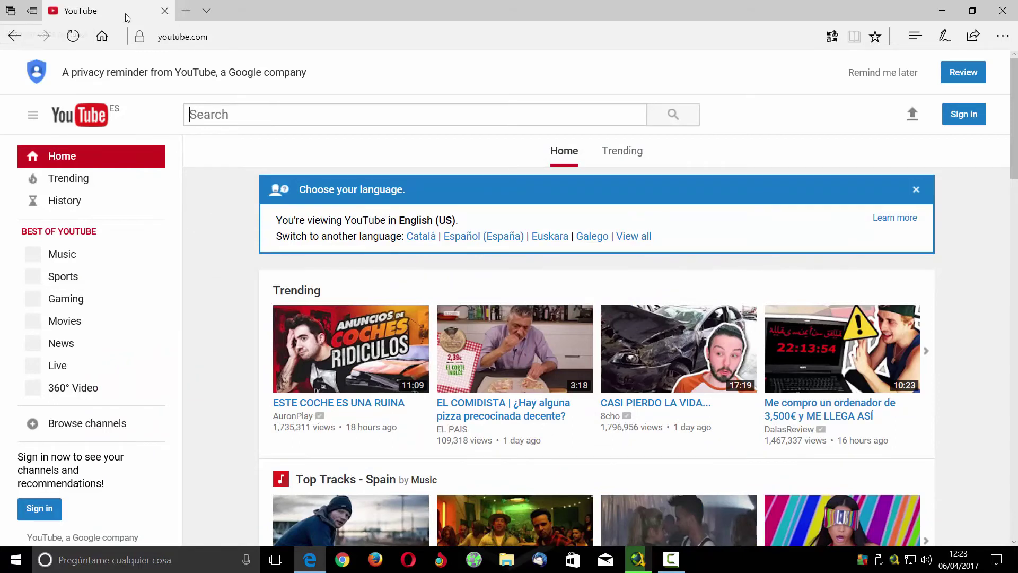
pyautogui.click(33, 12)
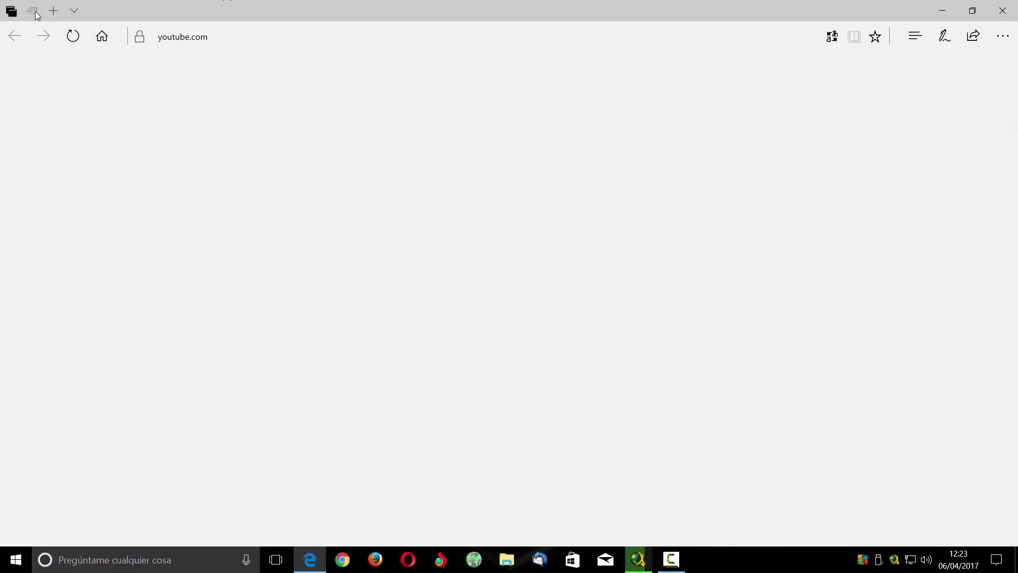
# Step: Restore the YouTube tab from the set-aside tabs and switch to it
pyautogui.click(10, 12)
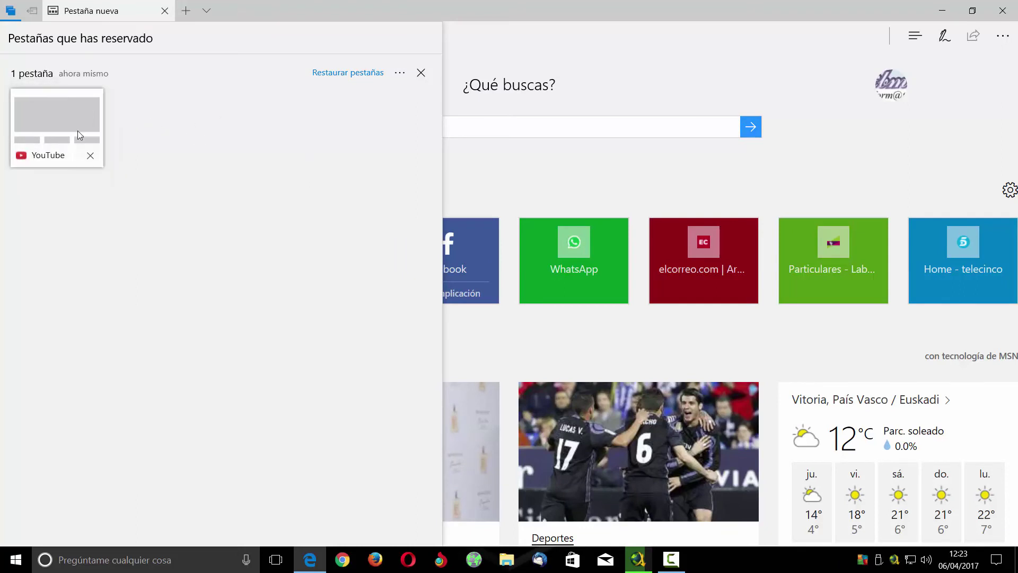
pyautogui.click(62, 117)
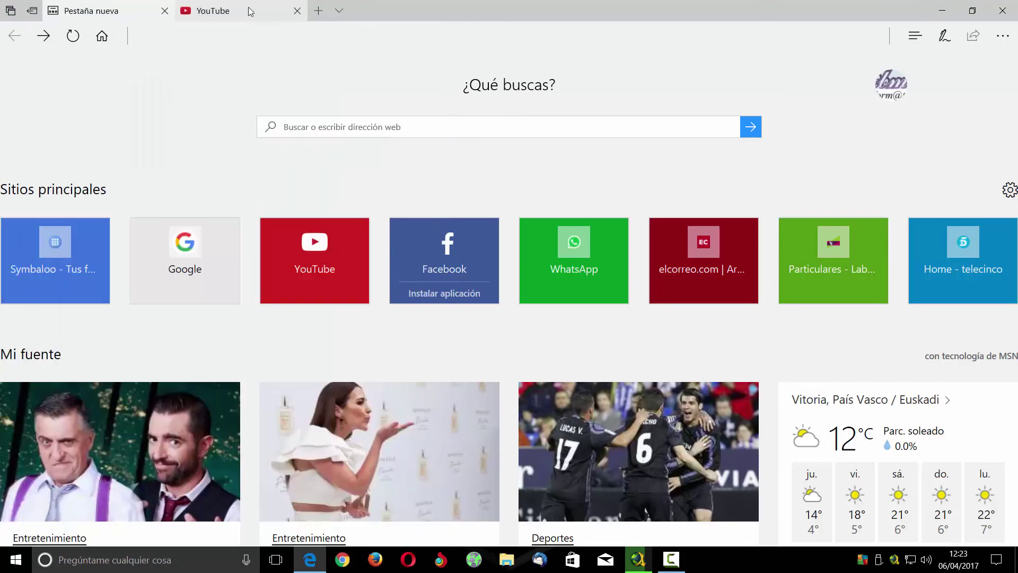
pyautogui.moveTo(251, 14)
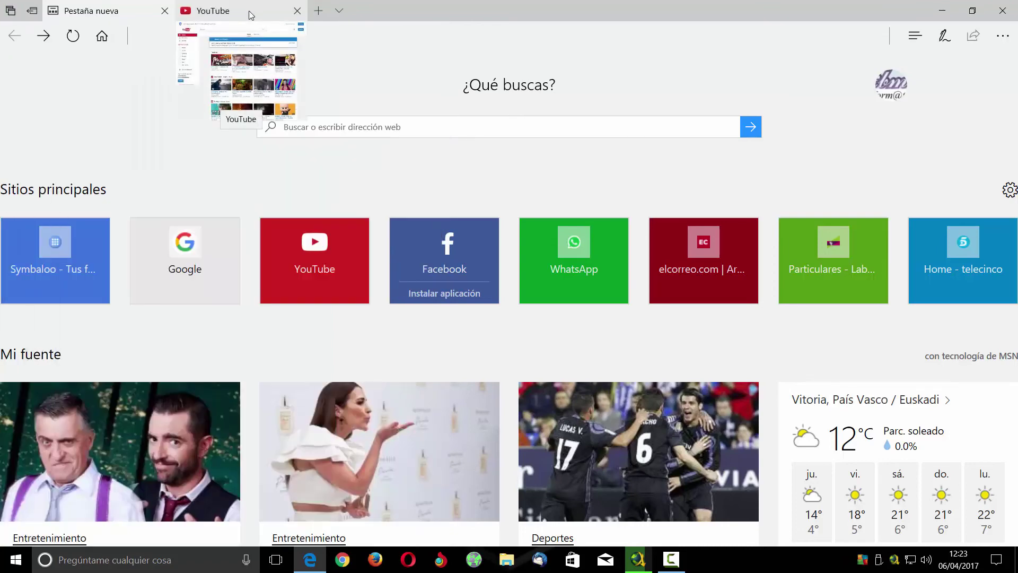
pyautogui.click(194, 16)
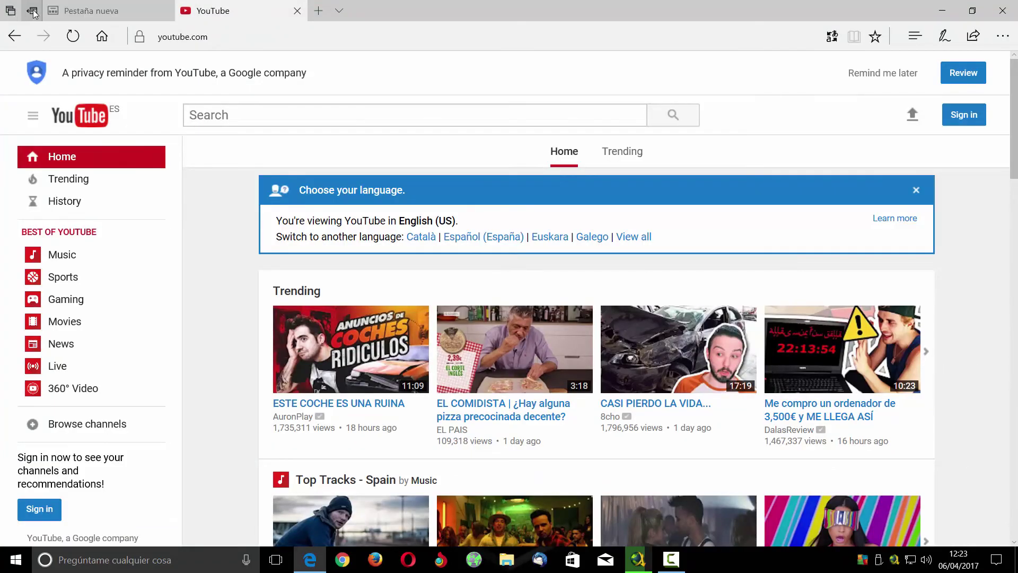
# Step: Set the YouTube tab aside again and remove it from the list of set-aside tabs
pyautogui.click(31, 11)
pyautogui.click(10, 10)
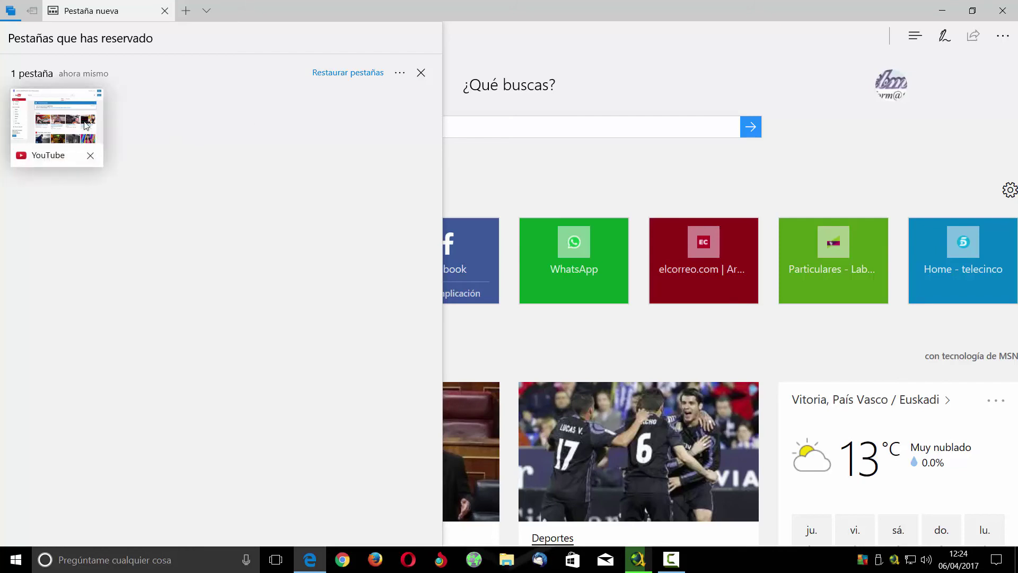
pyautogui.click(90, 156)
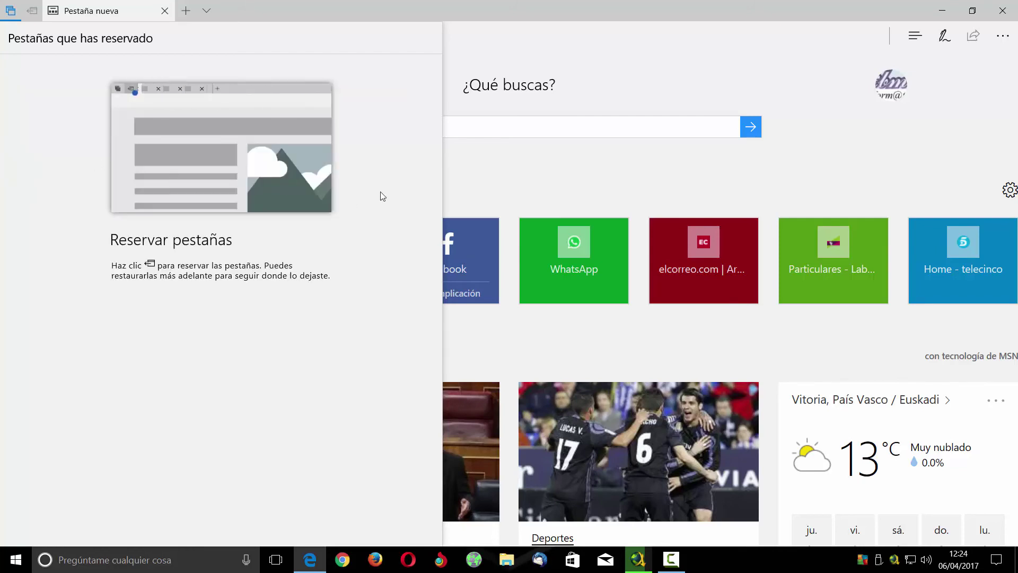
pyautogui.click(225, 7)
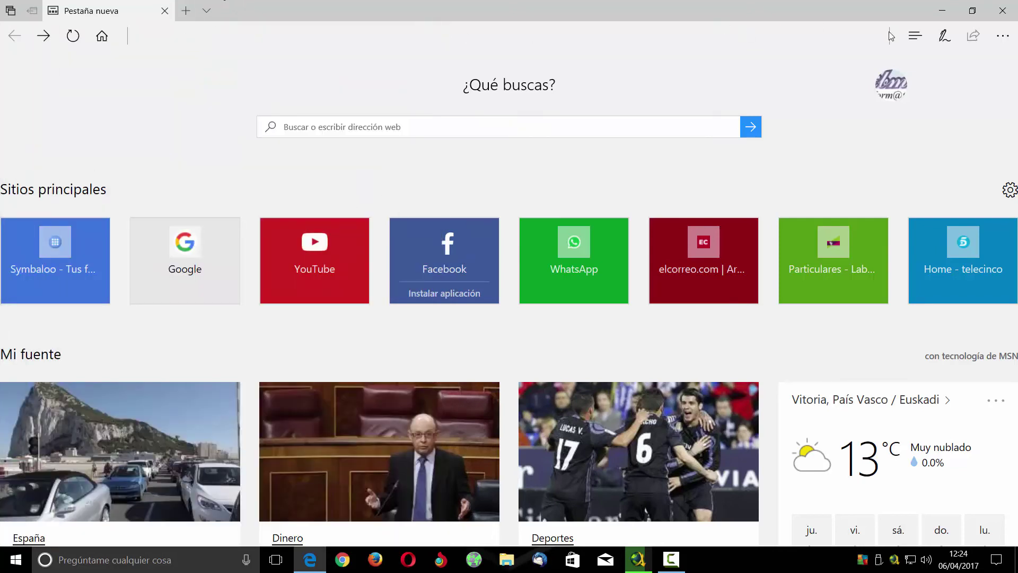
# Step: Review the browsing history in the Edge hub
pyautogui.click(921, 42)
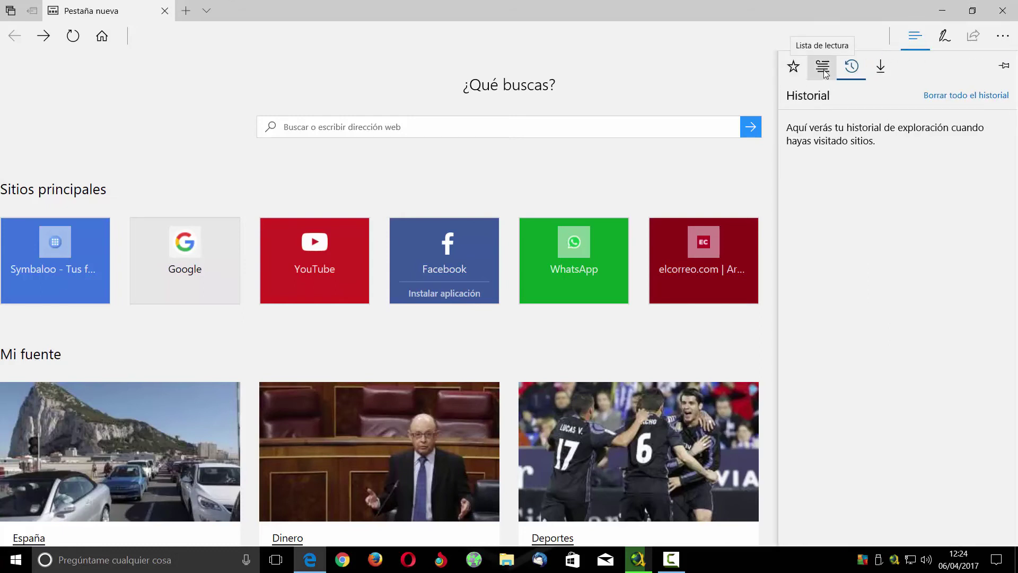
pyautogui.click(856, 72)
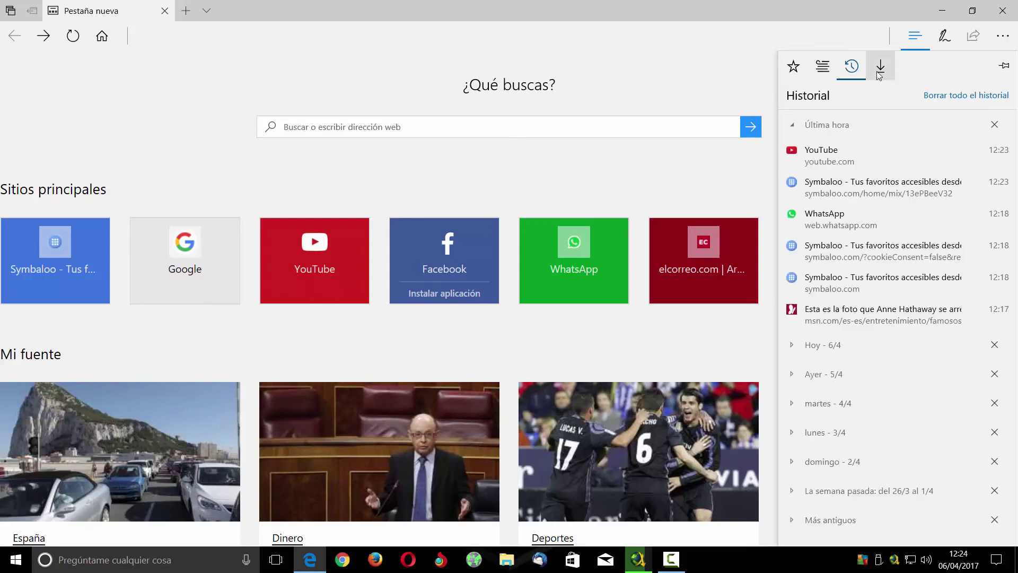
# Step: Start a web note, circle the weather card's temperature with the yellow highlighter, and exit without saving the changes
pyautogui.click(934, 37)
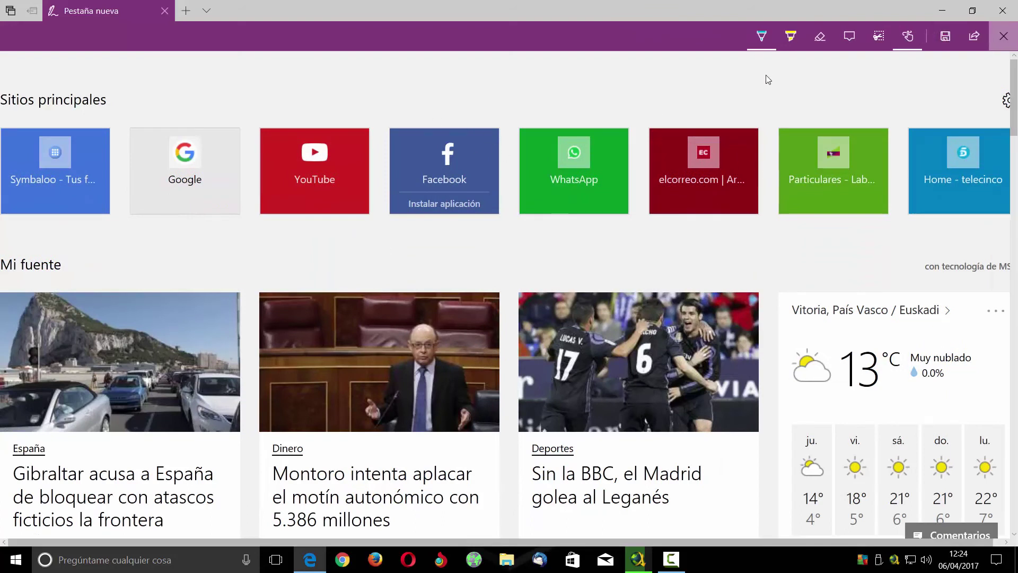
pyautogui.click(794, 42)
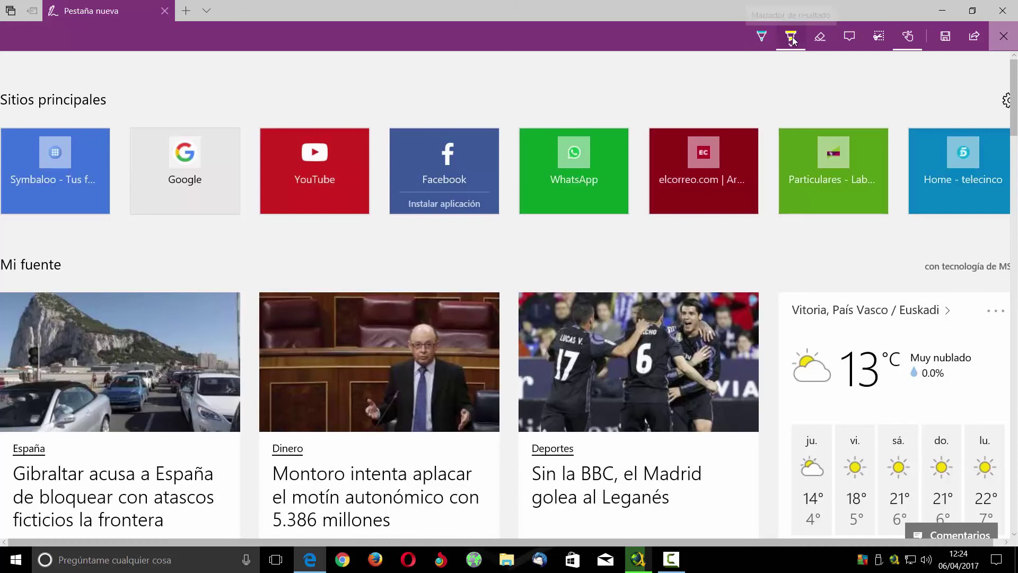
pyautogui.moveTo(847, 366)
pyautogui.mouseDown()
pyautogui.moveTo(916, 381)
pyautogui.moveTo(926, 351)
pyautogui.moveTo(903, 406)
pyautogui.moveTo(936, 365)
pyautogui.mouseUp()
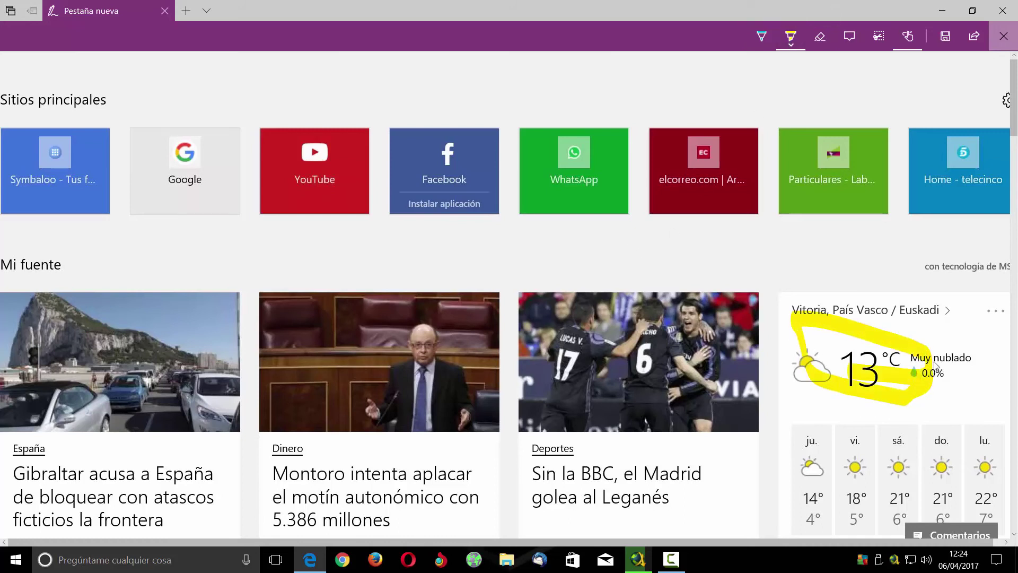
pyautogui.click(995, 42)
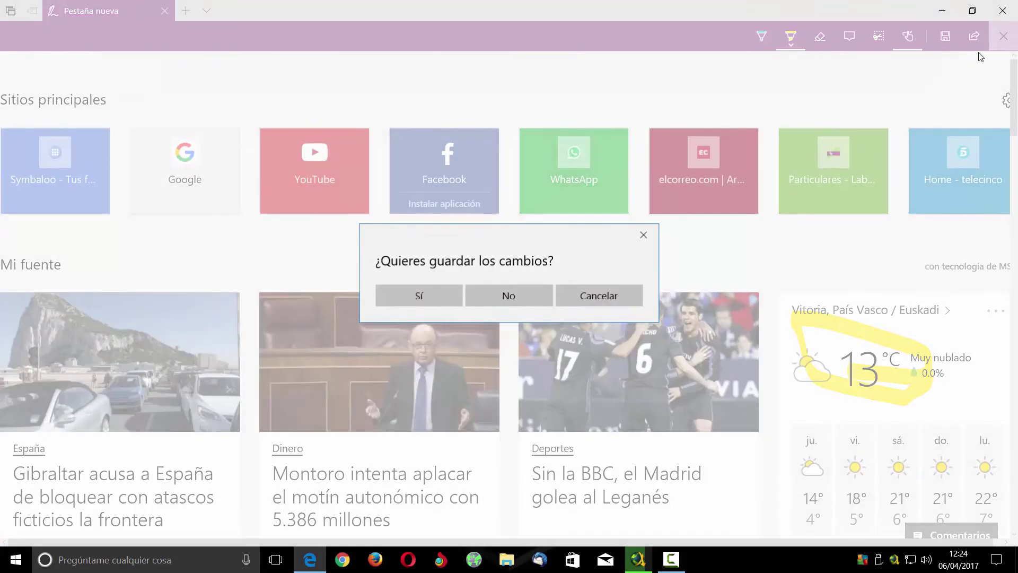
pyautogui.click(499, 295)
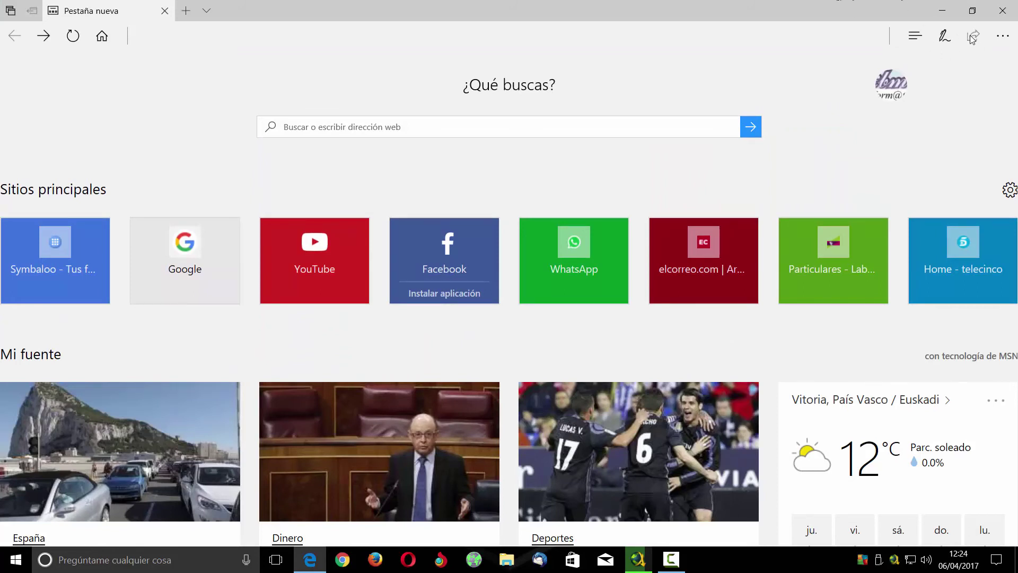
# Step: Go to the Symbaloo home page and open its sharing options
pyautogui.click(110, 39)
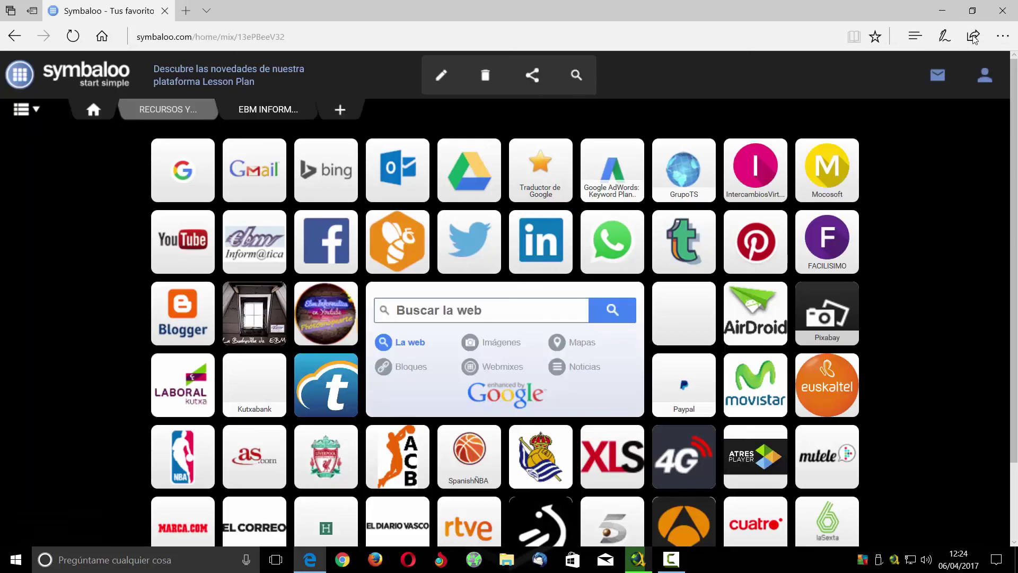
pyautogui.click(973, 36)
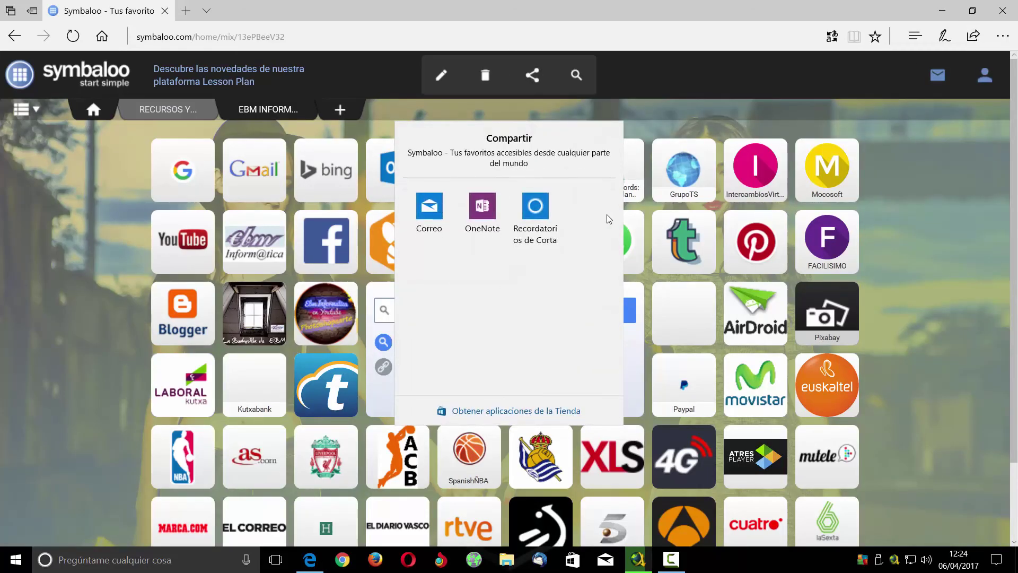
# Step: Dismiss the sharing options and review the browser's settings, from theme and startup page to account sync and version information, closing them when finished
pyautogui.click(692, 7)
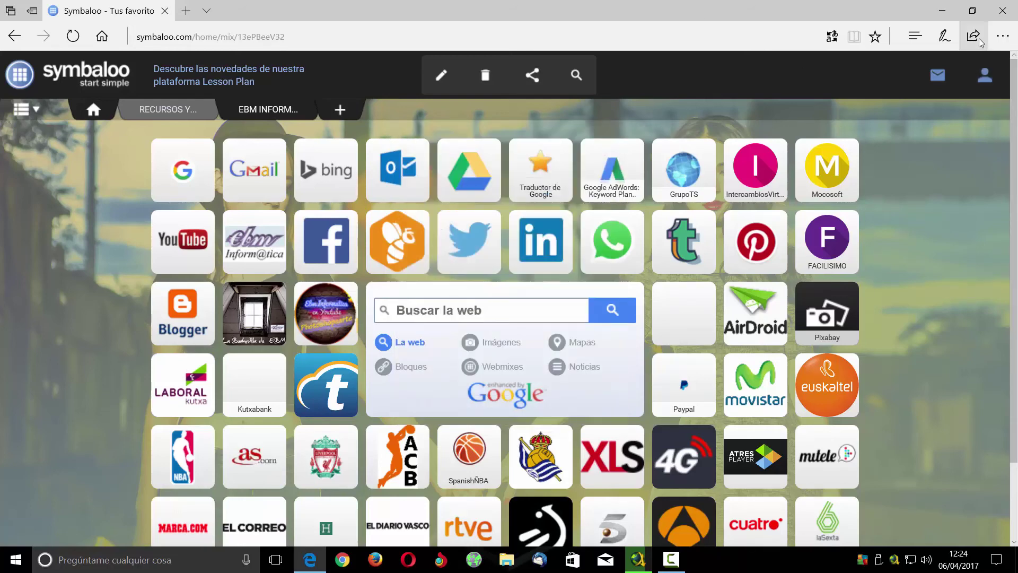
pyautogui.click(1000, 36)
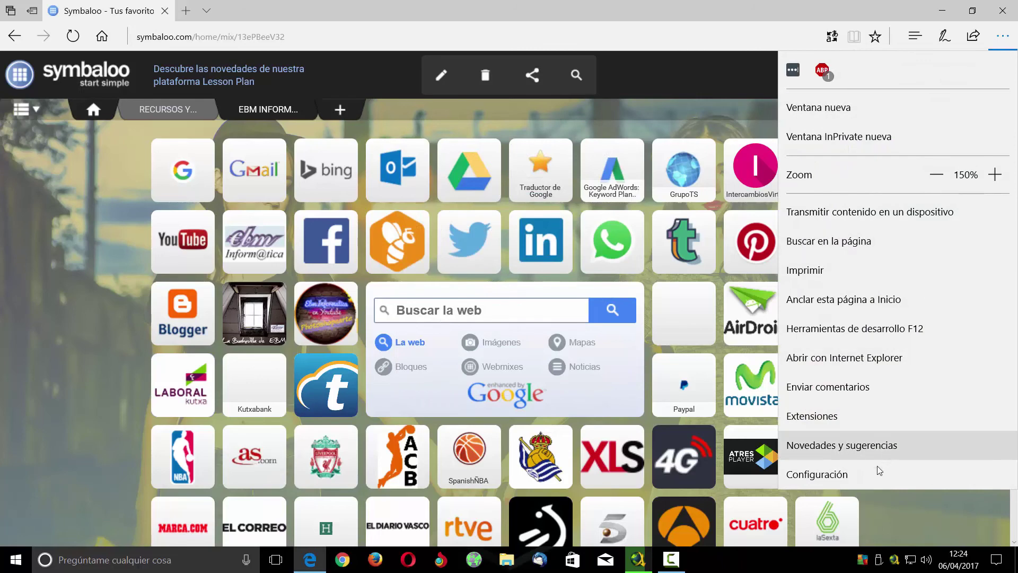
pyautogui.click(866, 481)
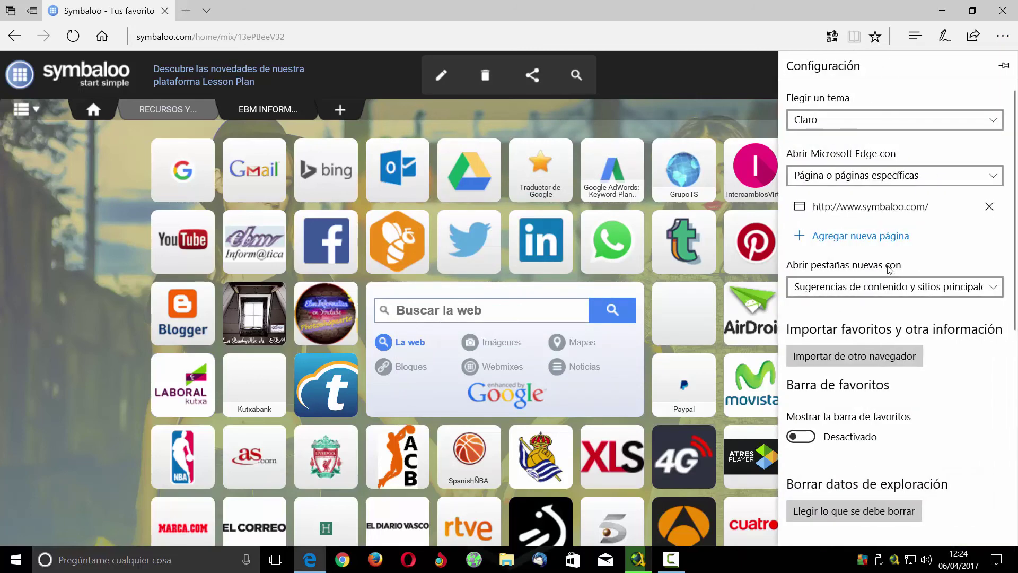
pyautogui.scroll(-5, 941, 190)
pyautogui.scroll(-3, 941, 190)
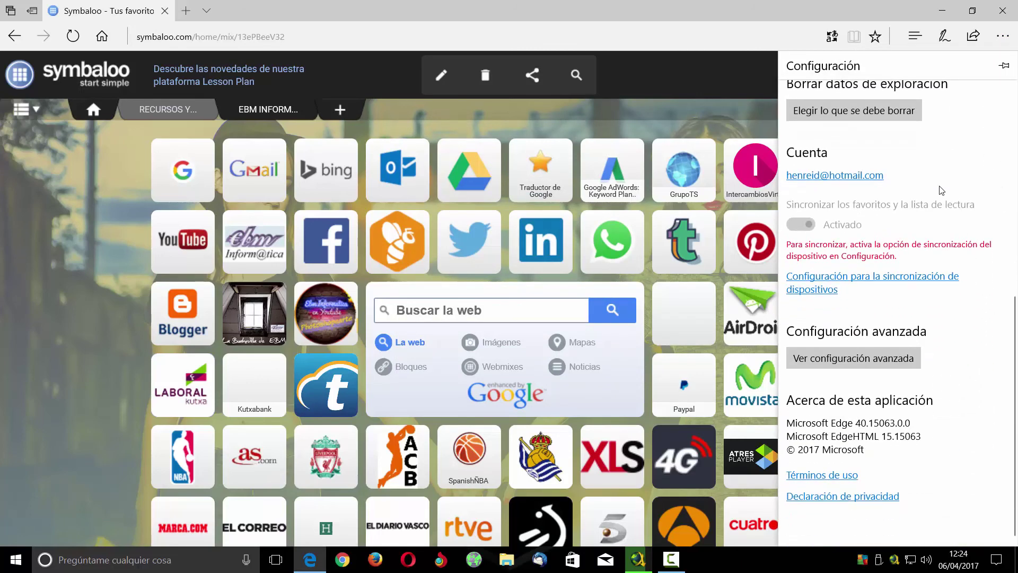
pyautogui.scroll(5, 941, 190)
pyautogui.scroll(-5, 941, 190)
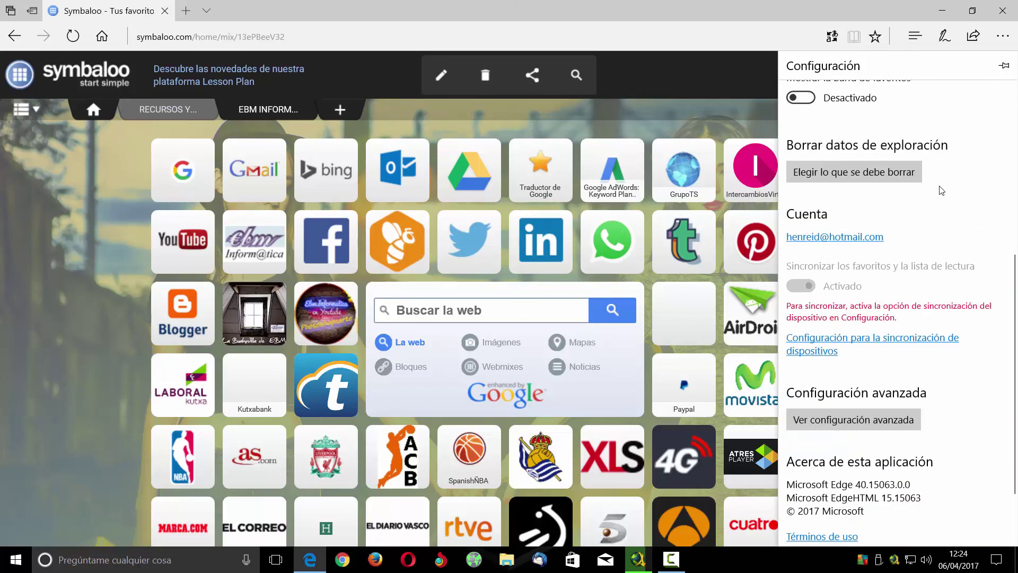
pyautogui.scroll(10, 941, 190)
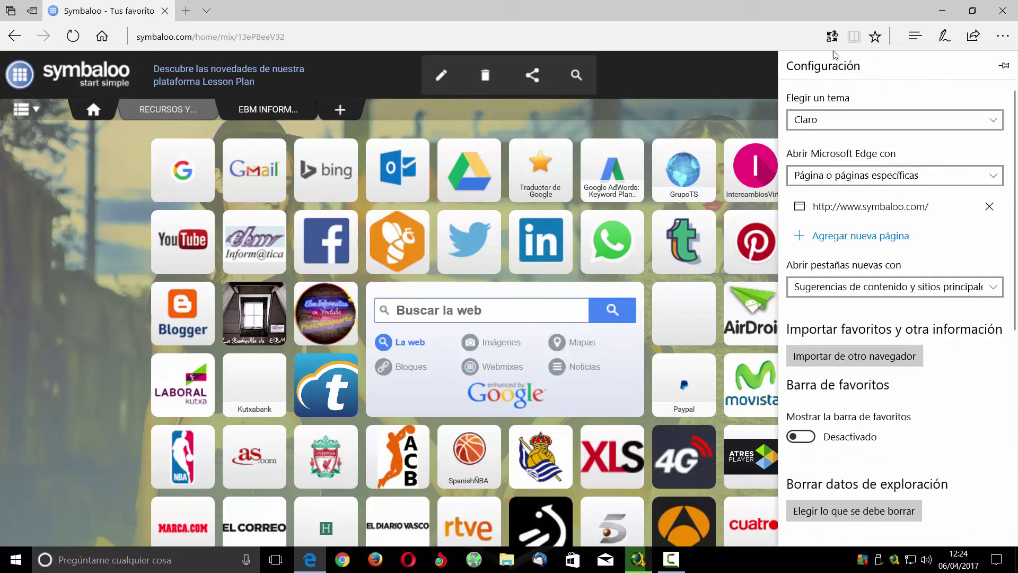
pyautogui.click(586, 5)
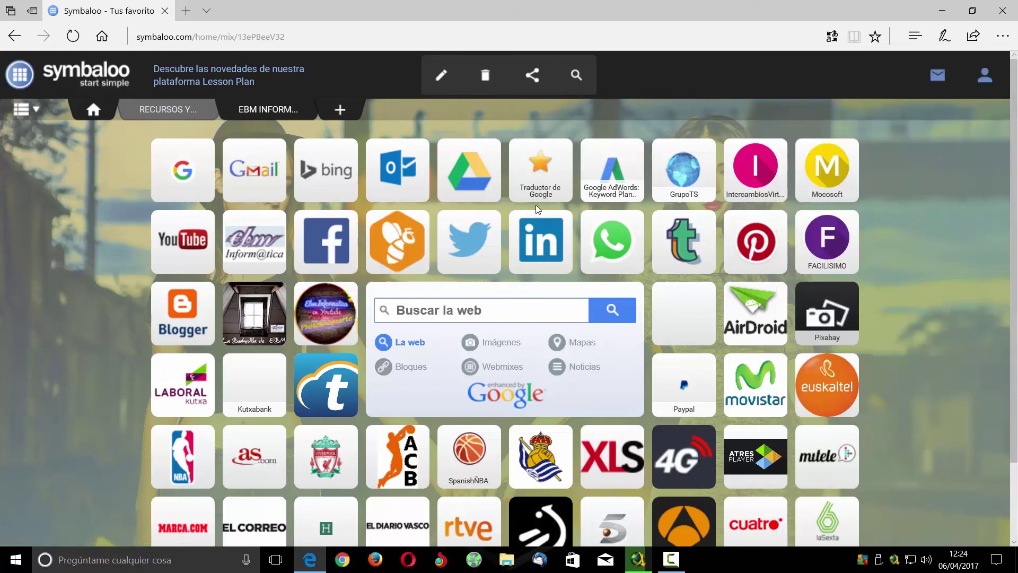